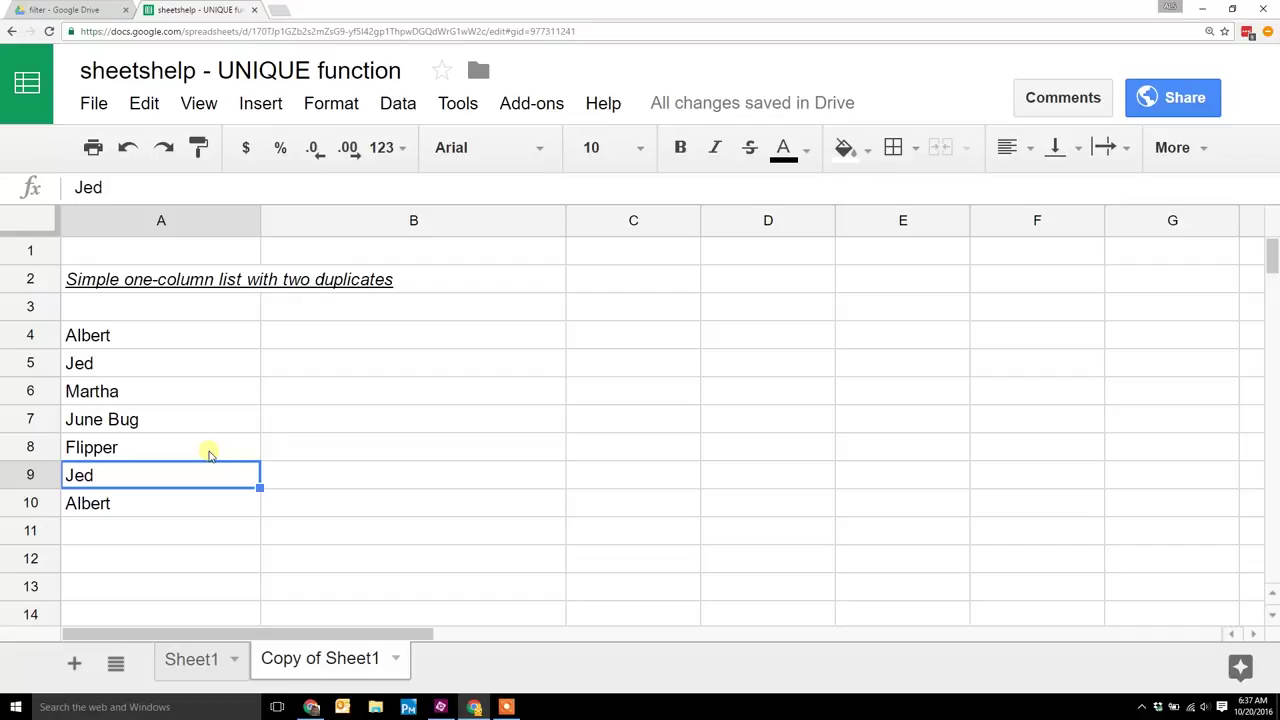
Enter the formula =unique(A4:A10) in cell A12 to list the names without duplicates.
{"action": "left_click", "coordinate": [107, 364]}
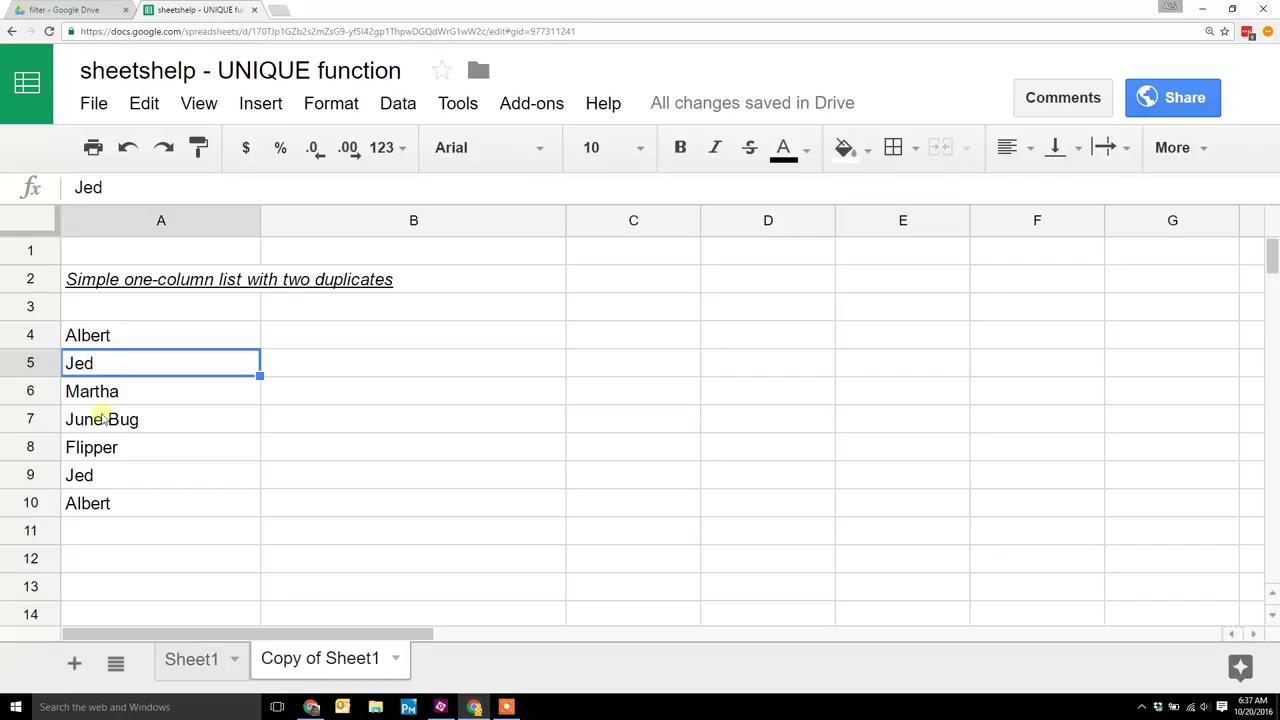
{"action": "left_click", "coordinate": [95, 557]}
{"action": "type", "text": "="}
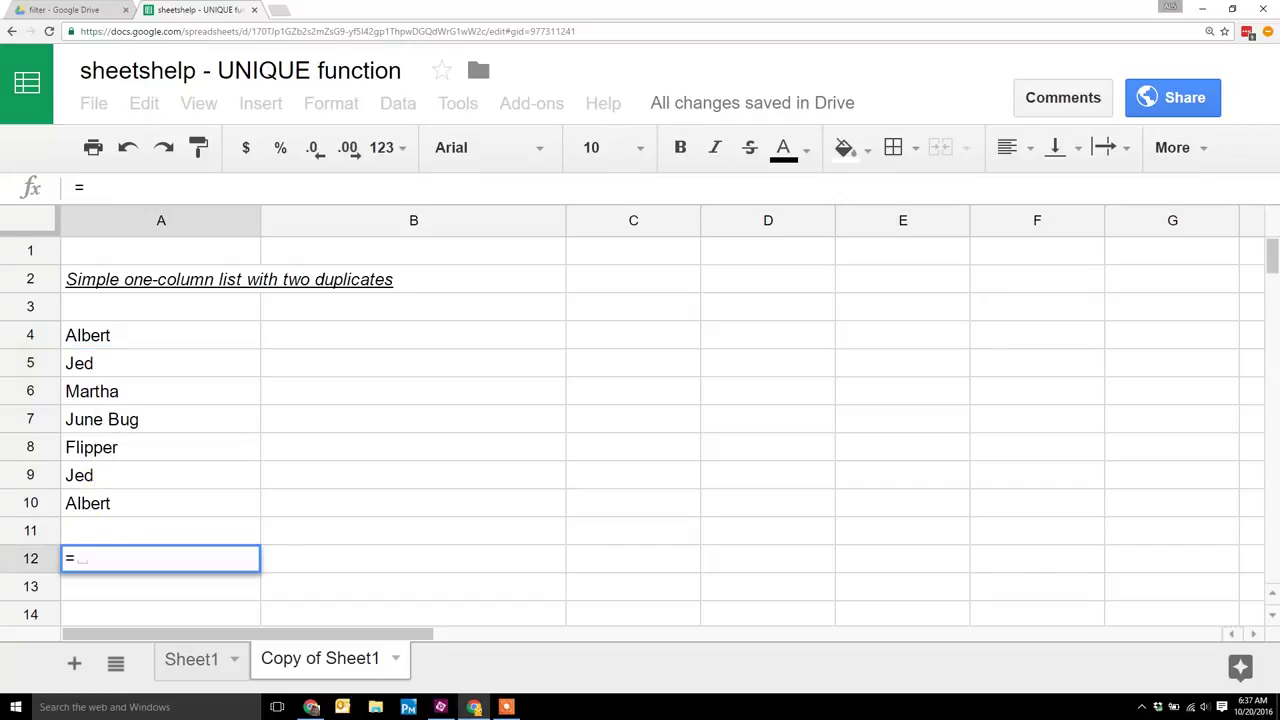
{"action": "key", "text": "Escape"}
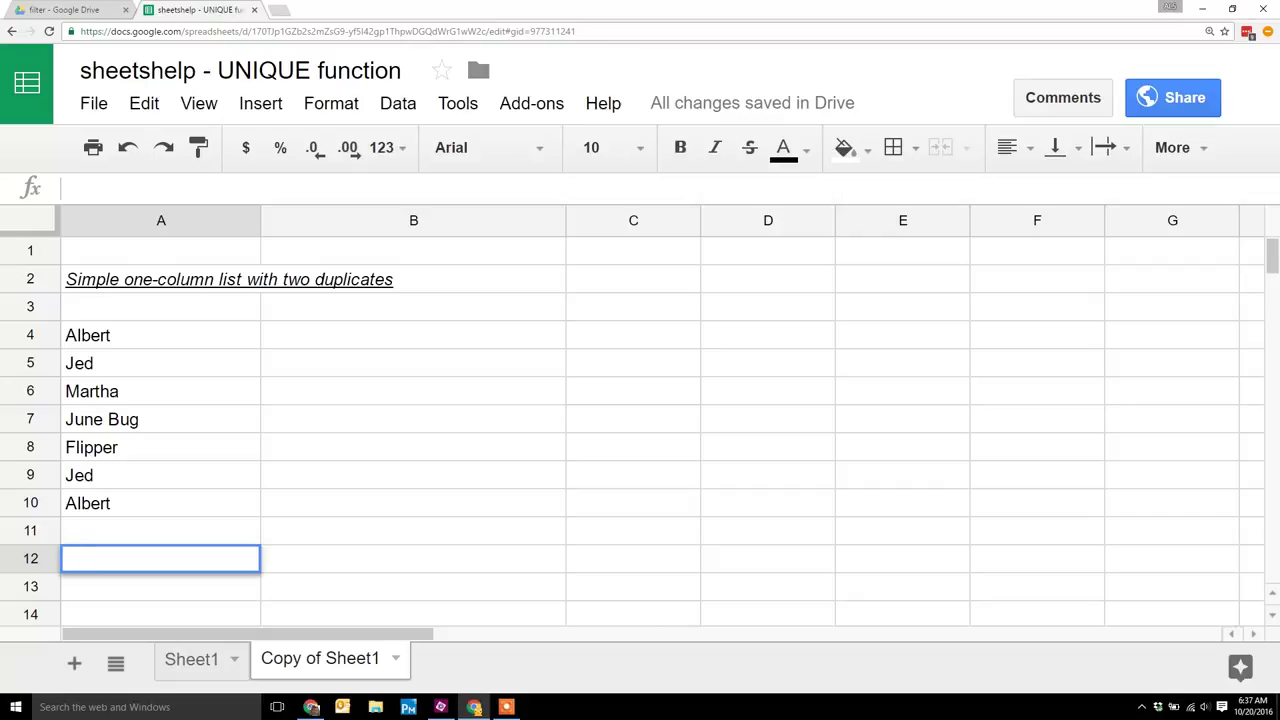
{"action": "type", "text": "="}
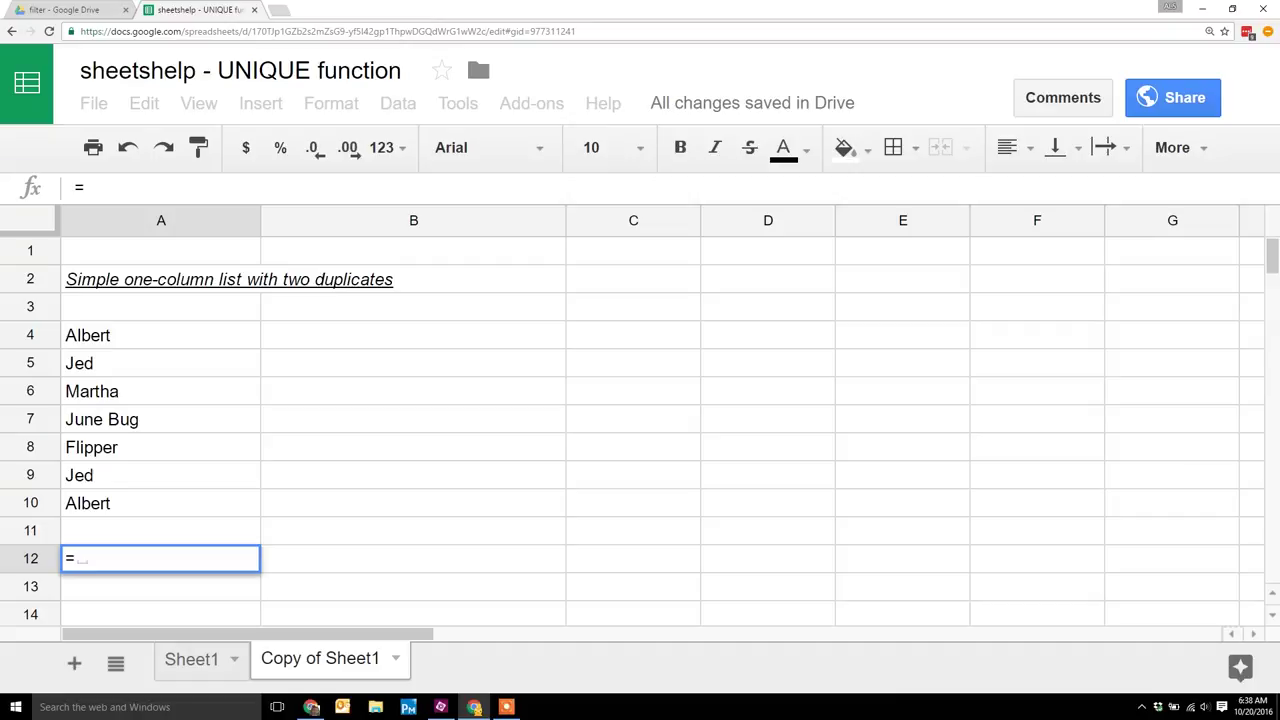
{"action": "type", "text": "unique"}
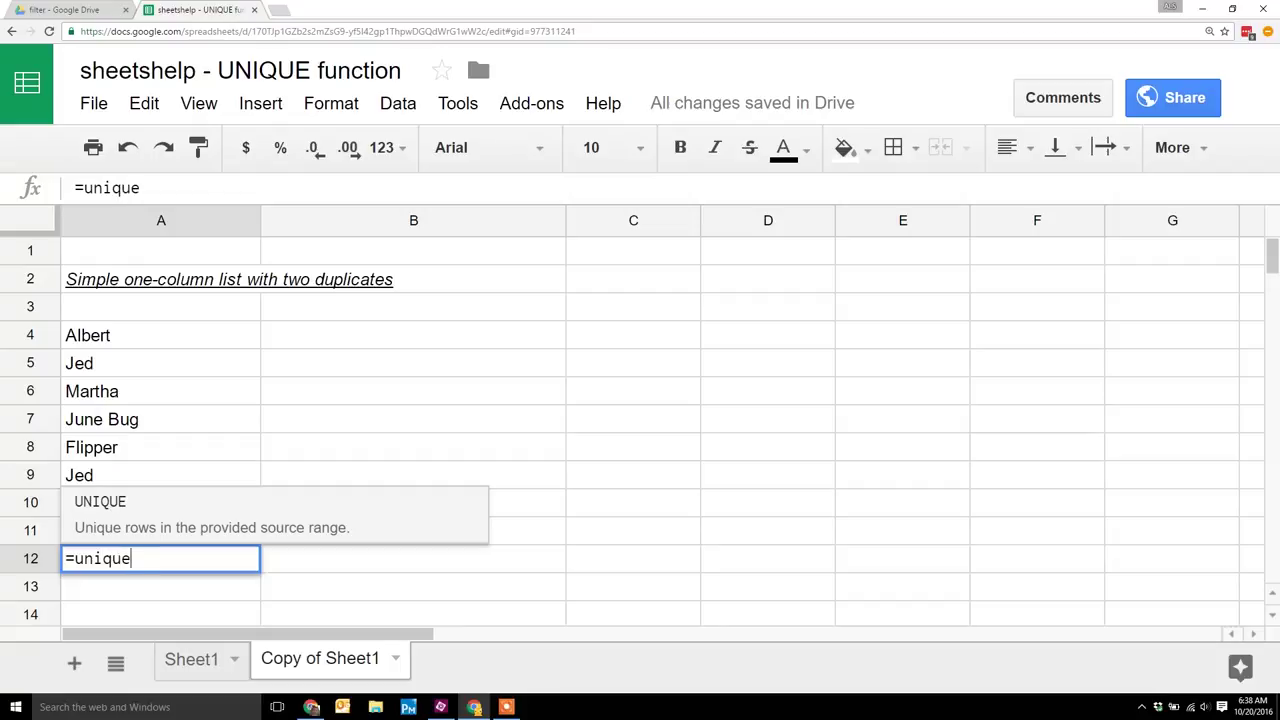
{"action": "type", "text": "("}
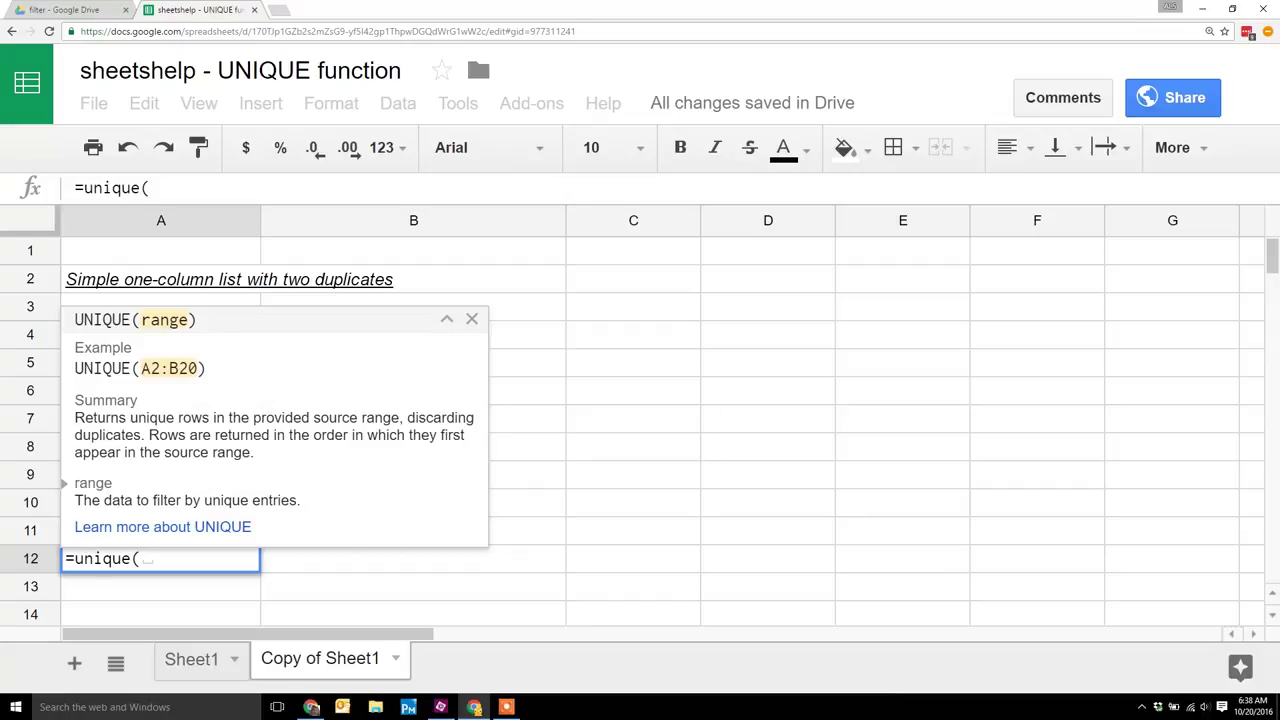
{"action": "key", "text": "Up"}
{"action": "key", "text": "Up"}
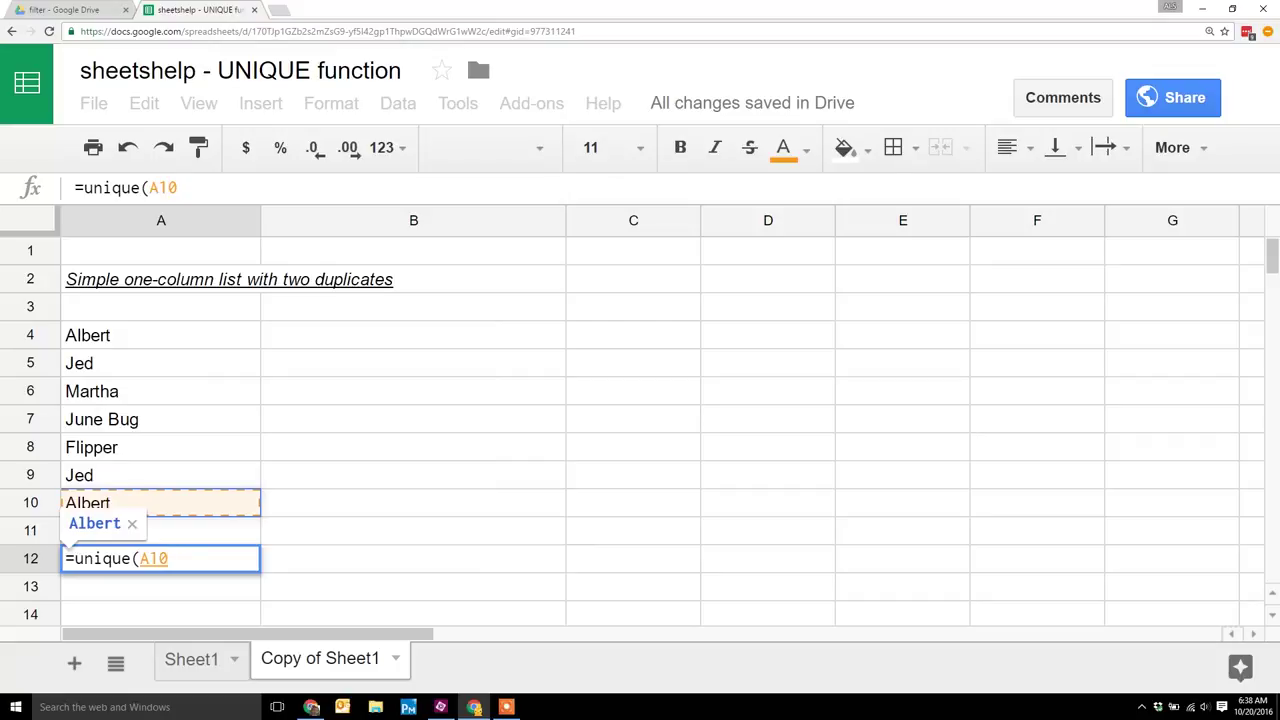
{"action": "key", "text": "shift+Up"}
{"action": "key", "text": "shift+Up"}
{"action": "key", "text": "shift+Up"}
{"action": "key", "text": "shift+Up"}
{"action": "key", "text": "shift+Up"}
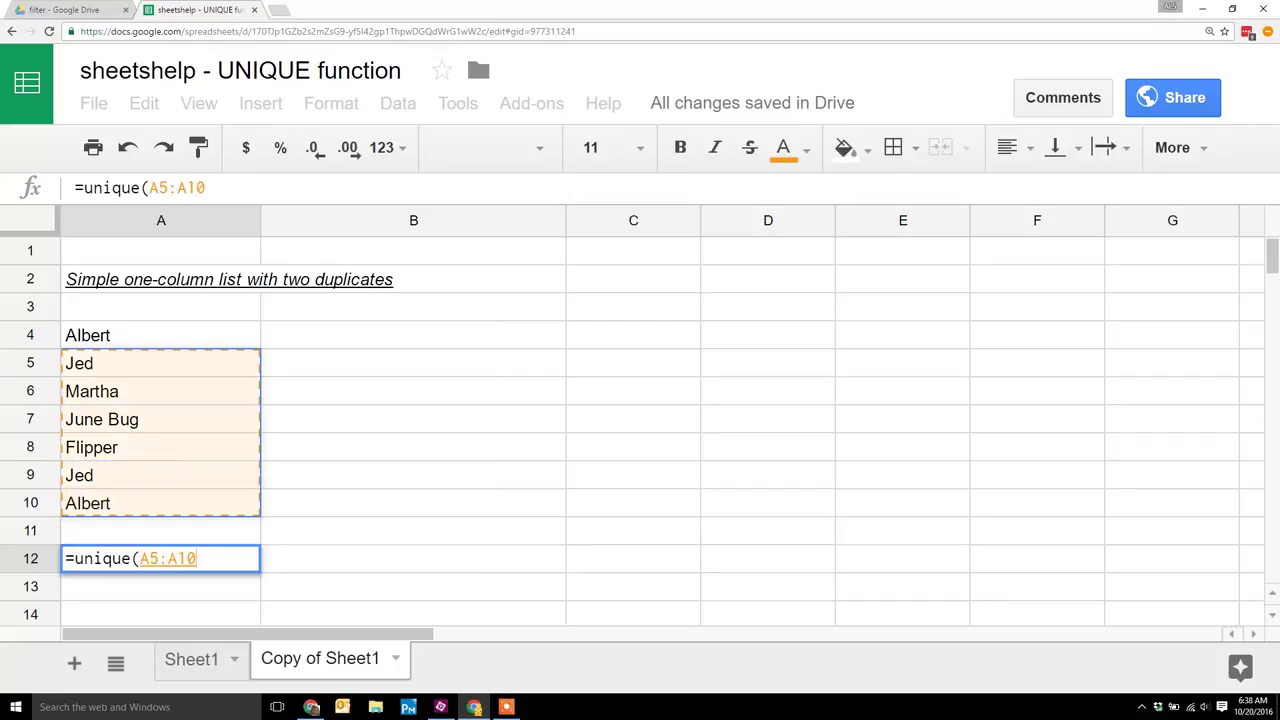
{"action": "key", "text": "shift+Up"}
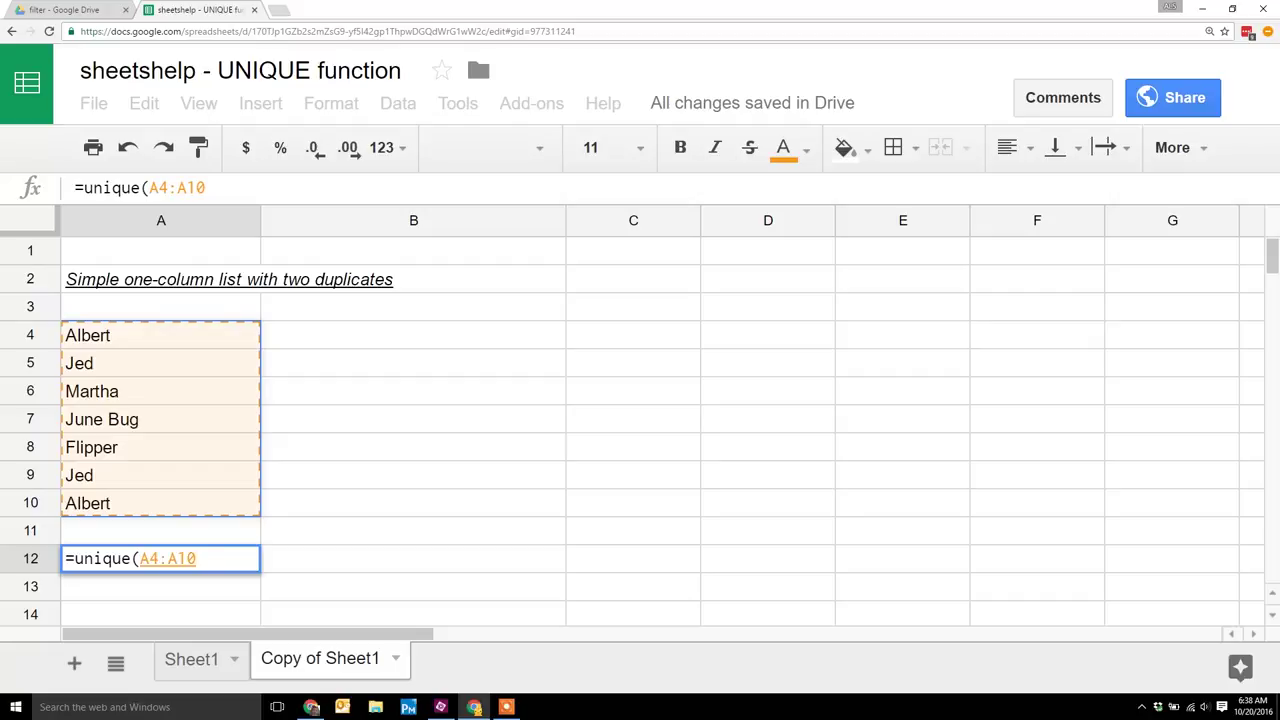
{"action": "type", "text": ")"}
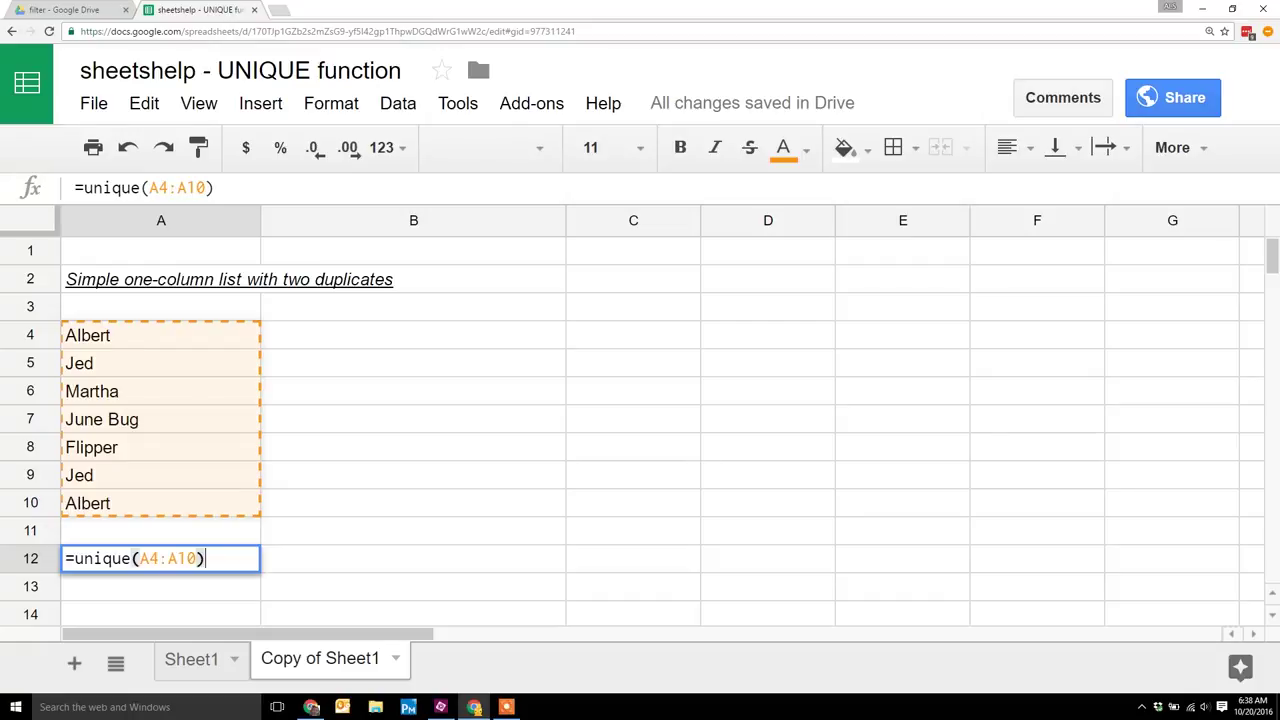
{"action": "key", "text": "Return"}
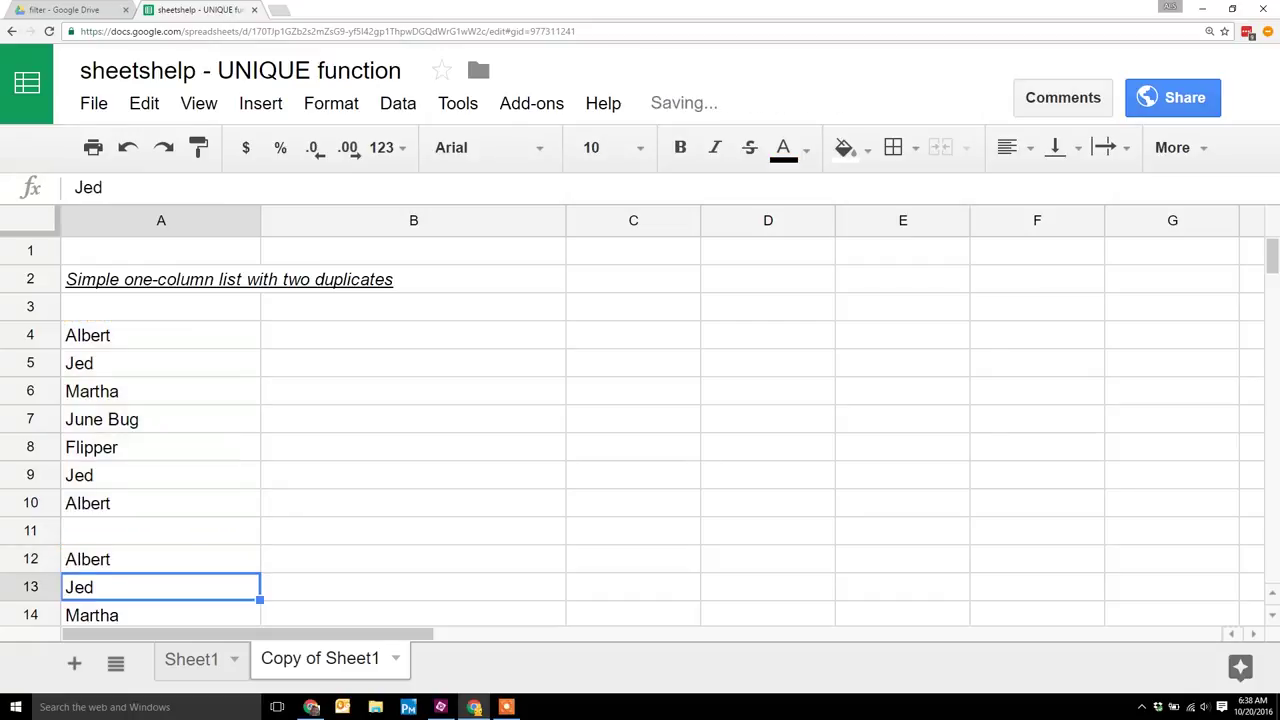
Examine the cells of the resulting list in A12:A16 and check which of them holds the UNIQUE formula.
{"action": "key", "text": "Down"}
{"action": "key", "text": "Down"}
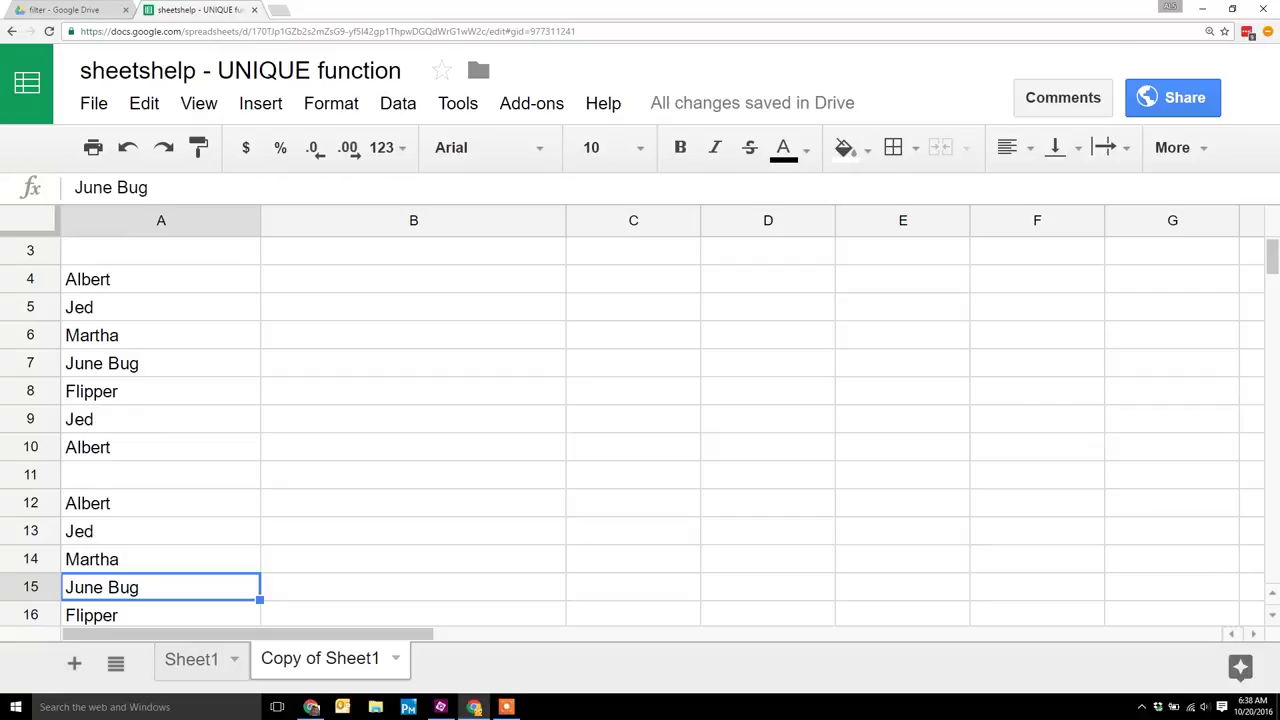
{"action": "key", "text": "Down"}
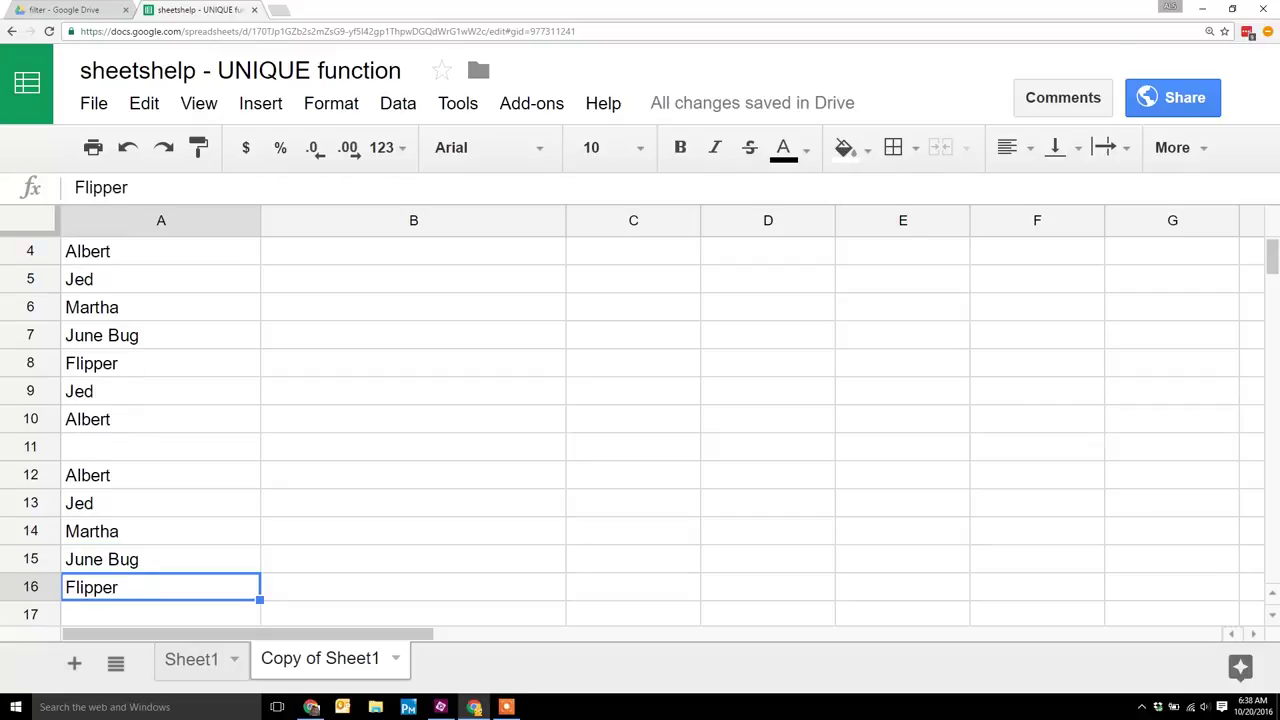
{"action": "key", "text": "Up"}
{"action": "key", "text": "Up"}
{"action": "key", "text": "Up"}
{"action": "key", "text": "Up"}
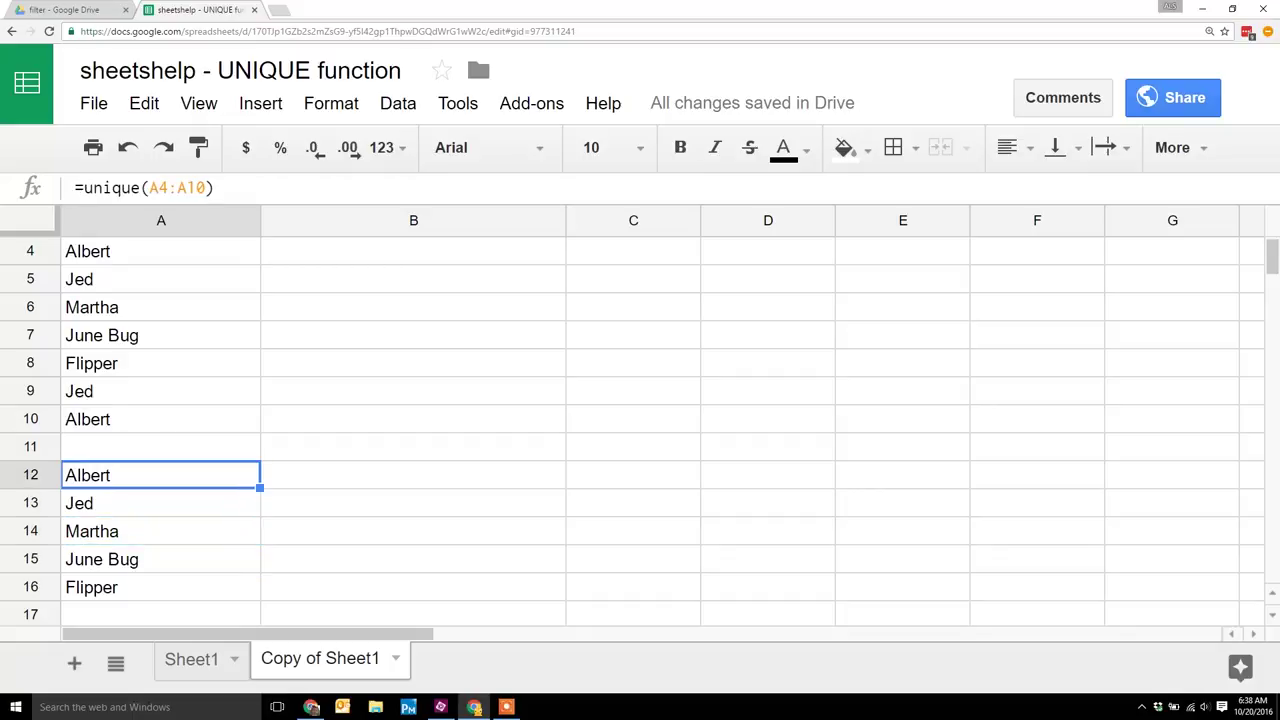
{"action": "key", "text": "Return"}
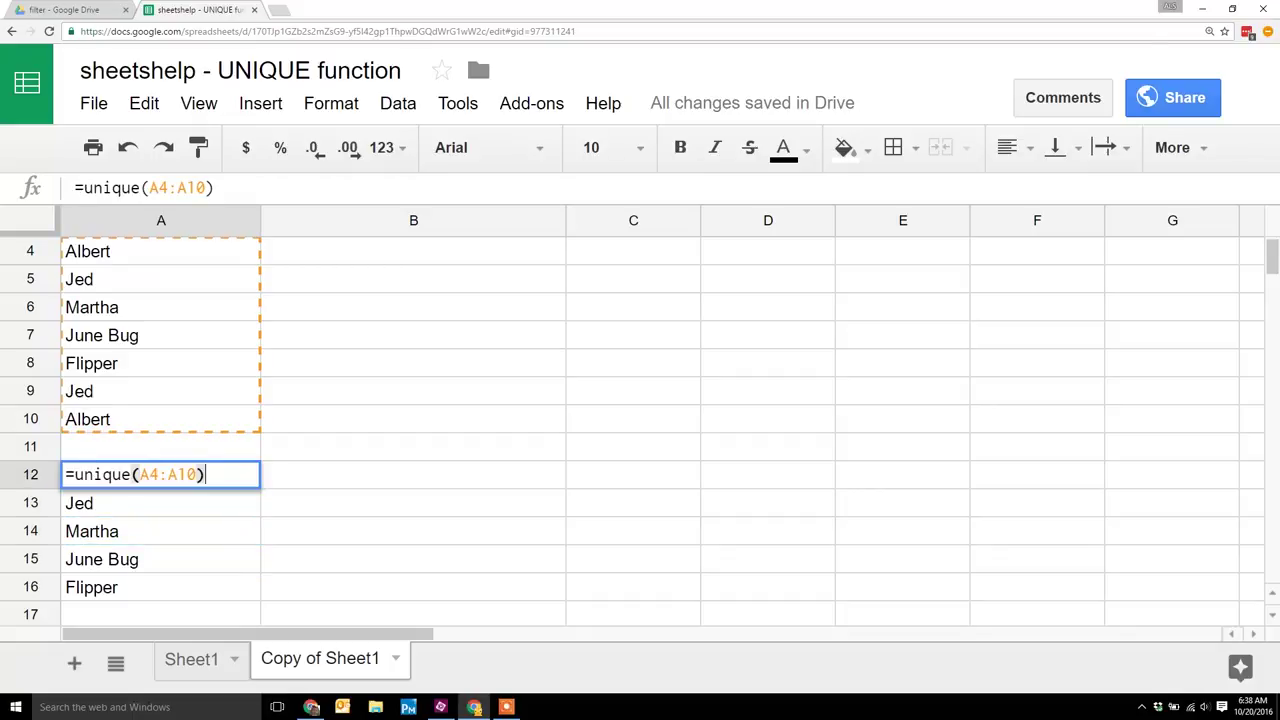
{"action": "key", "text": "Escape"}
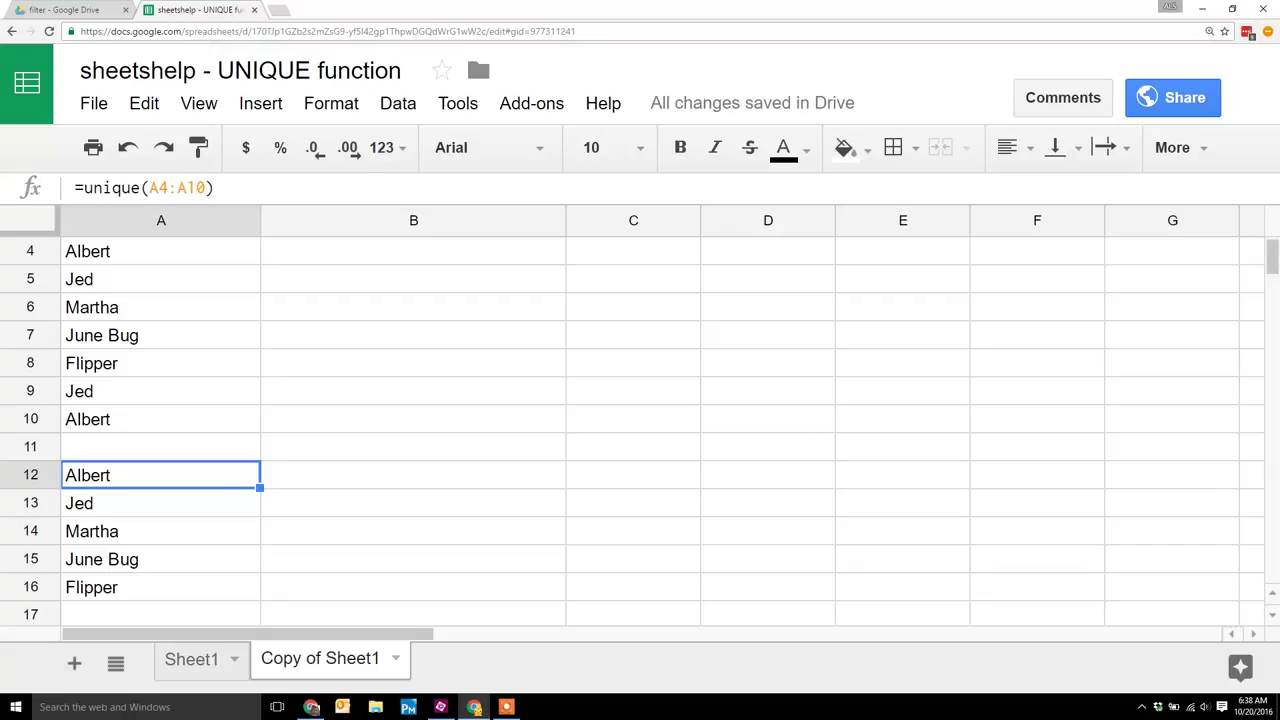
{"action": "key", "text": "Down"}
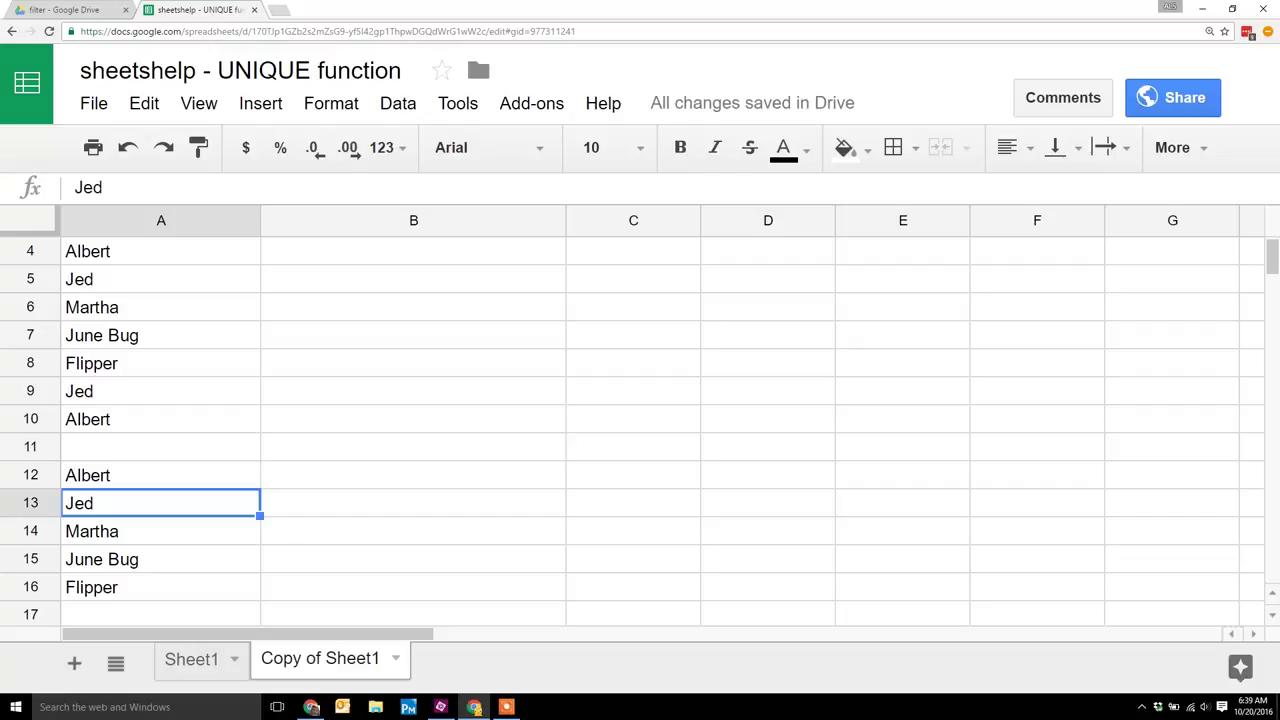
{"action": "key", "text": "Down"}
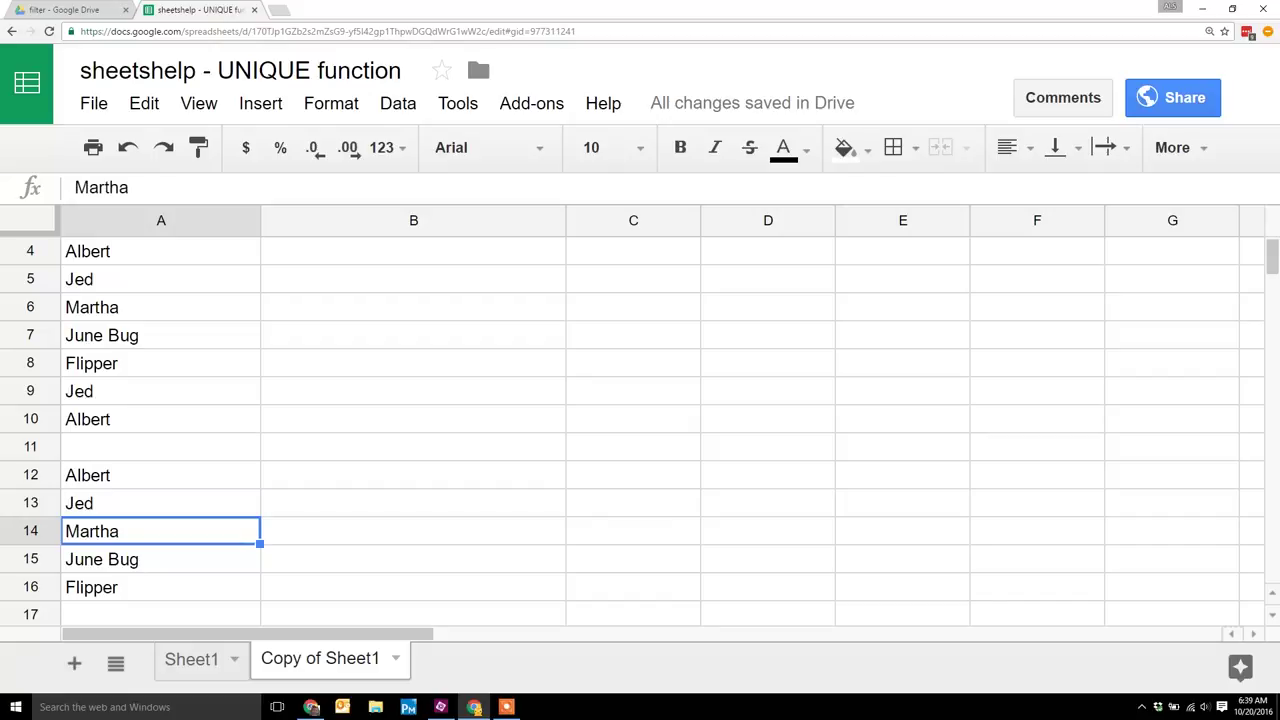
{"action": "key", "text": "Up"}
{"action": "key", "text": "Up"}
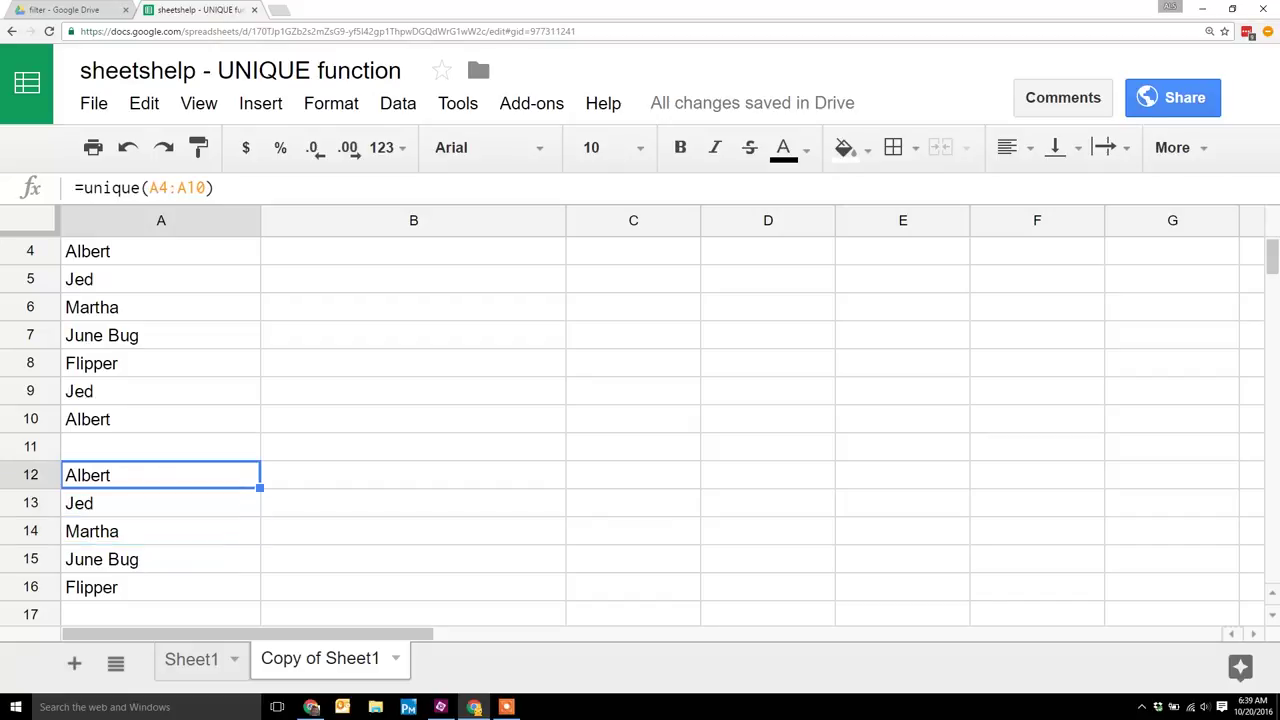
{"action": "key", "text": "Down"}
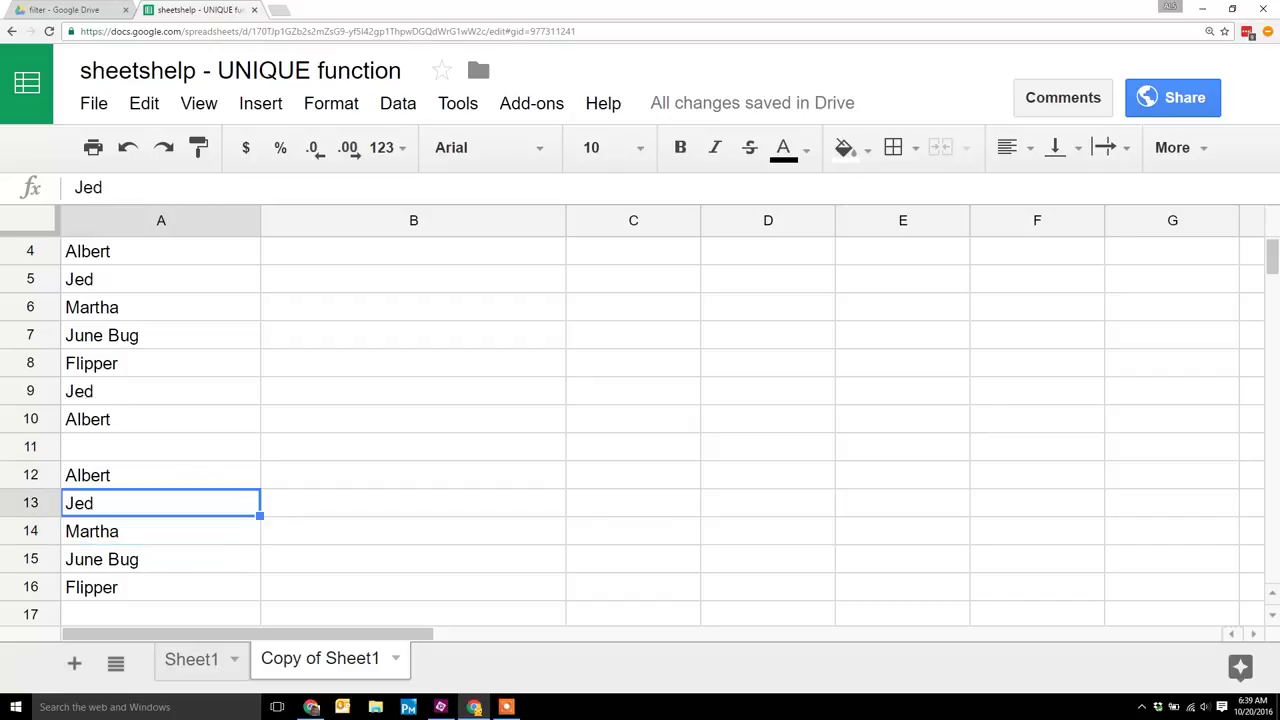
{"action": "key", "text": "Up"}
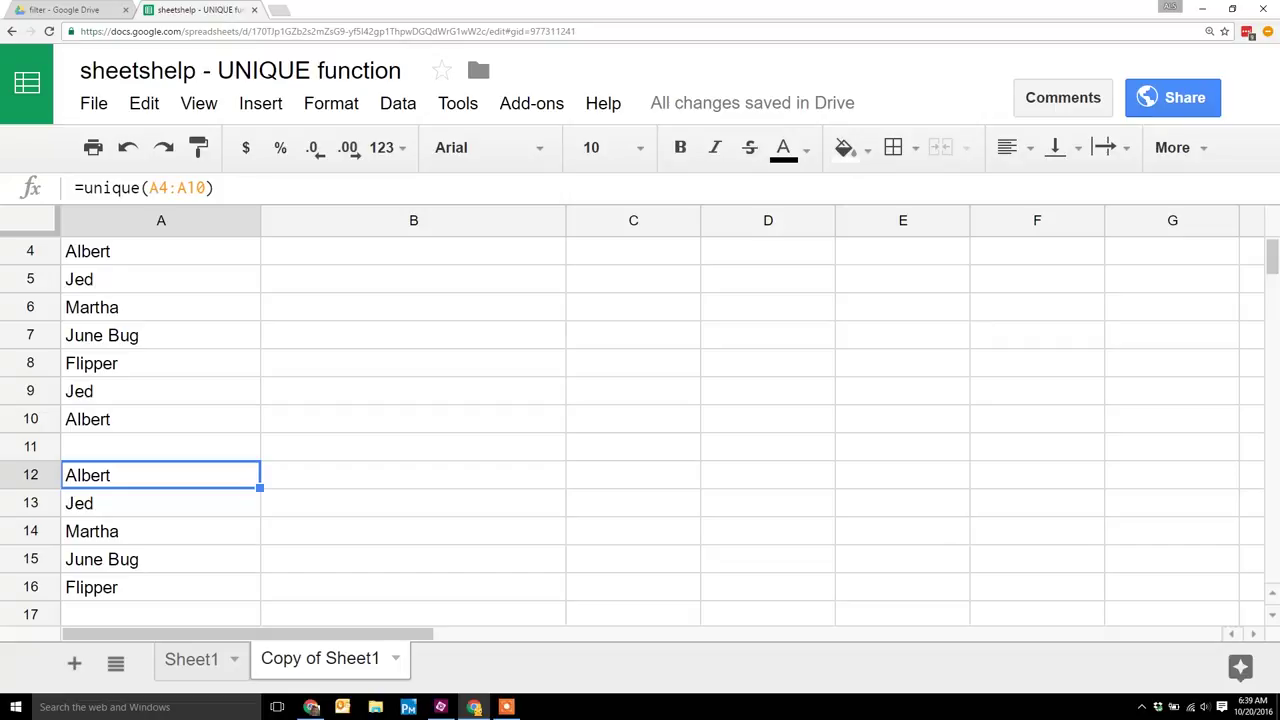
Copy the unique list in A12:A16 and paste it as values only starting at cell B12.
{"action": "key", "text": "ctrl+shift+Down"}
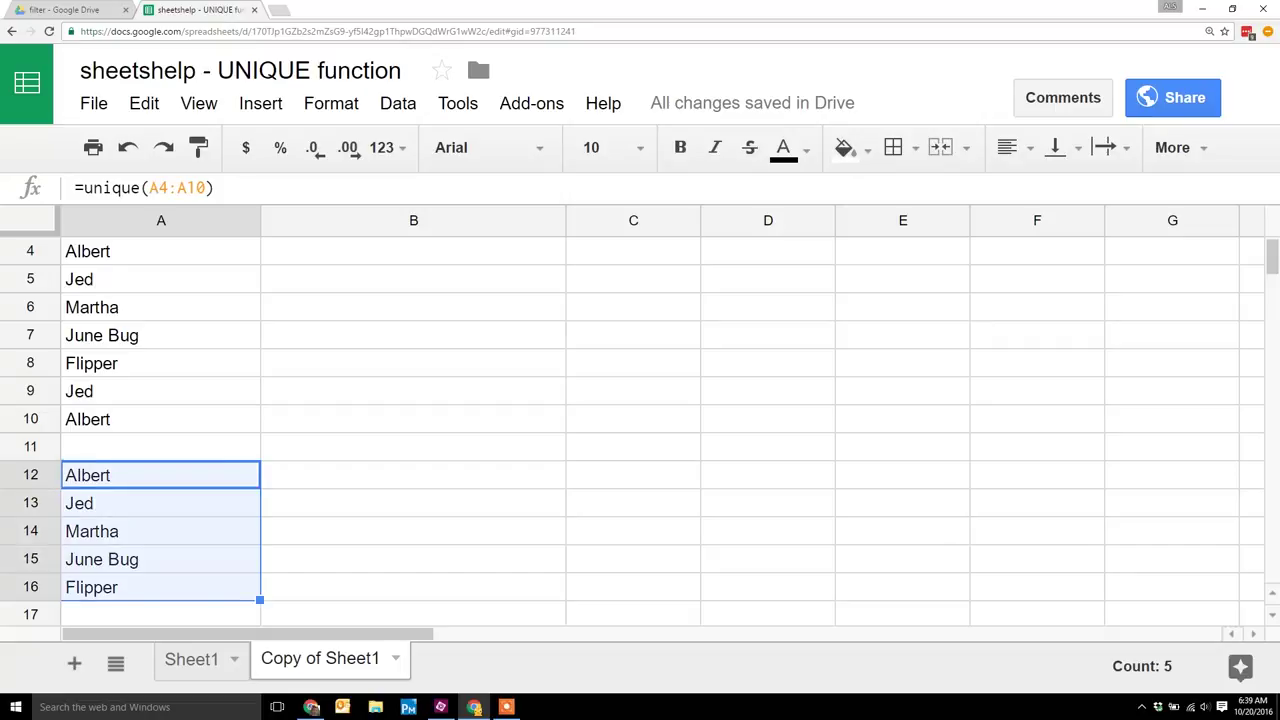
{"action": "left_click", "coordinate": [413, 474]}
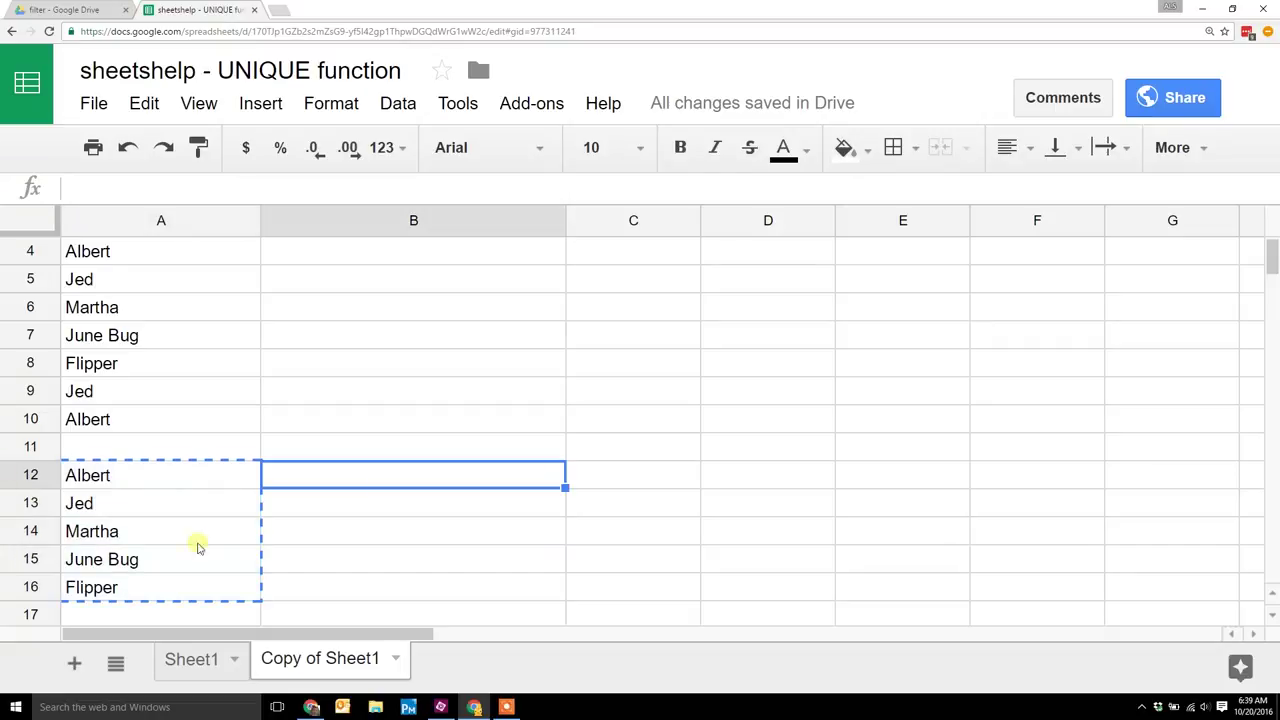
{"action": "right_click", "coordinate": [343, 477]}
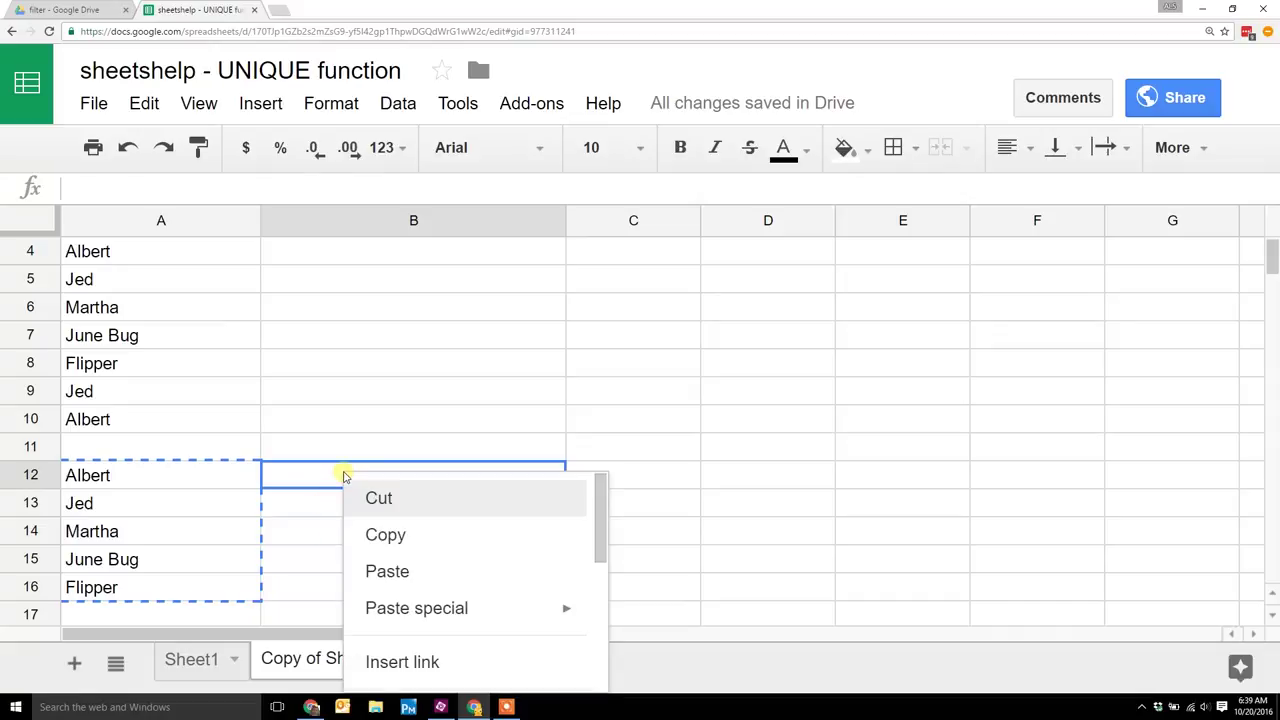
{"action": "left_click", "coordinate": [144, 103]}
{"action": "mouse_move", "coordinate": [341, 359]}
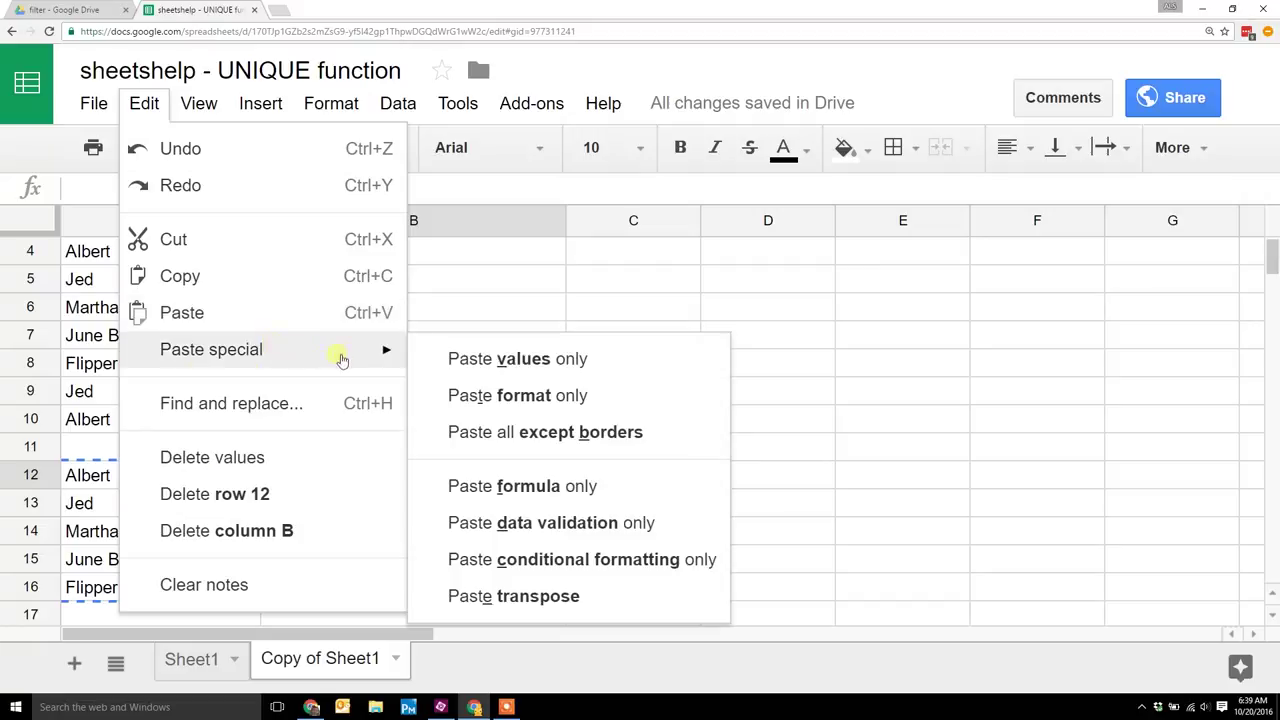
{"action": "left_click", "coordinate": [458, 360]}
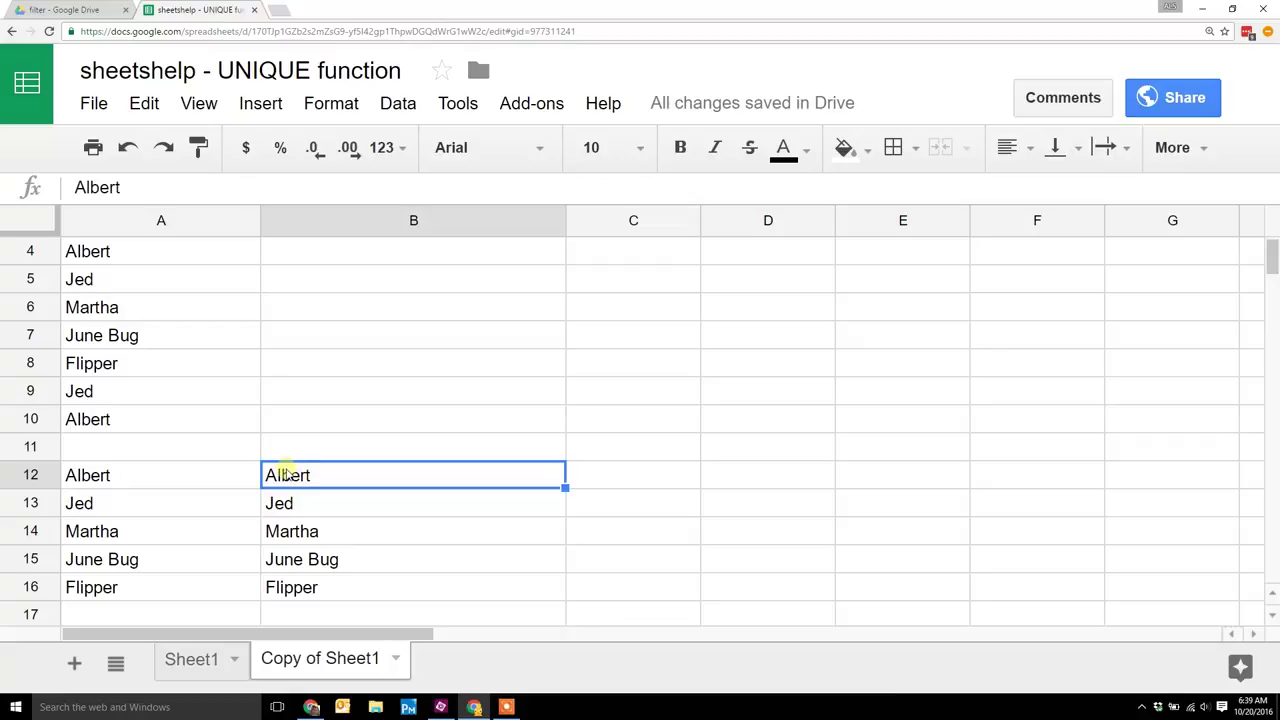
Delete the pasted value in cell B13, and select the matching formula-generated cell A13 for comparison.
{"action": "key", "text": "Down"}
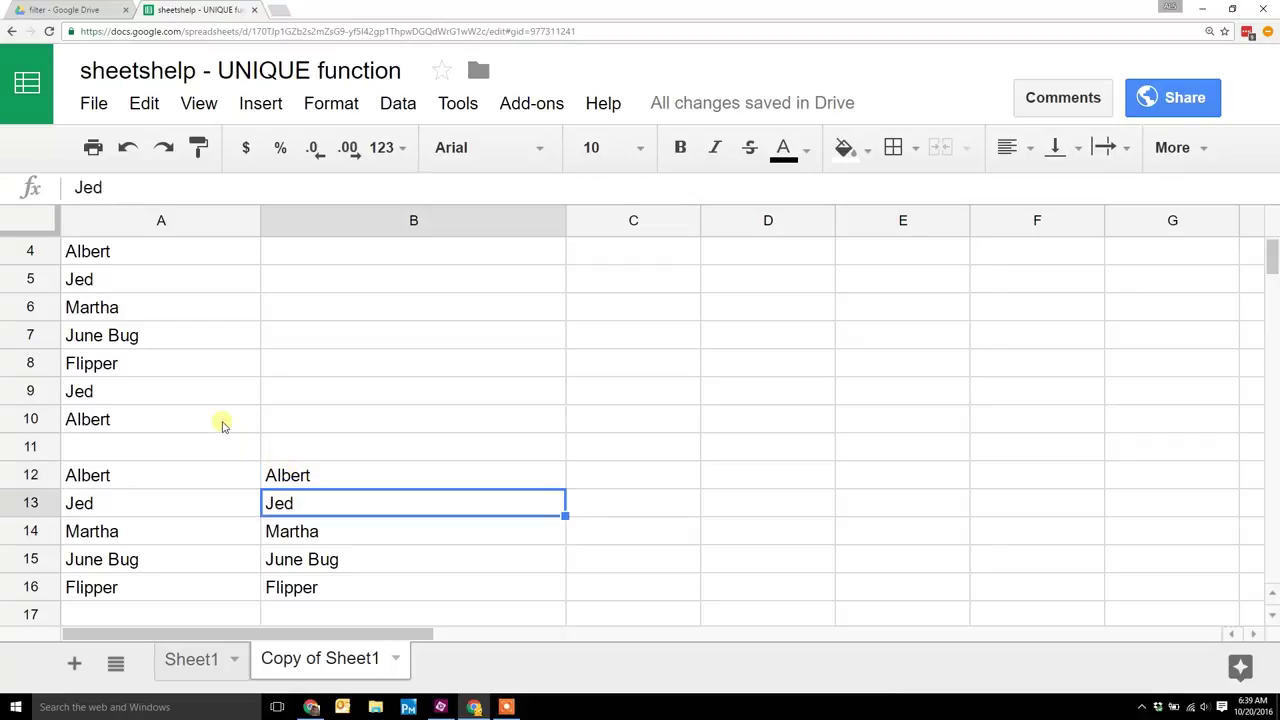
{"action": "key", "text": "Left"}
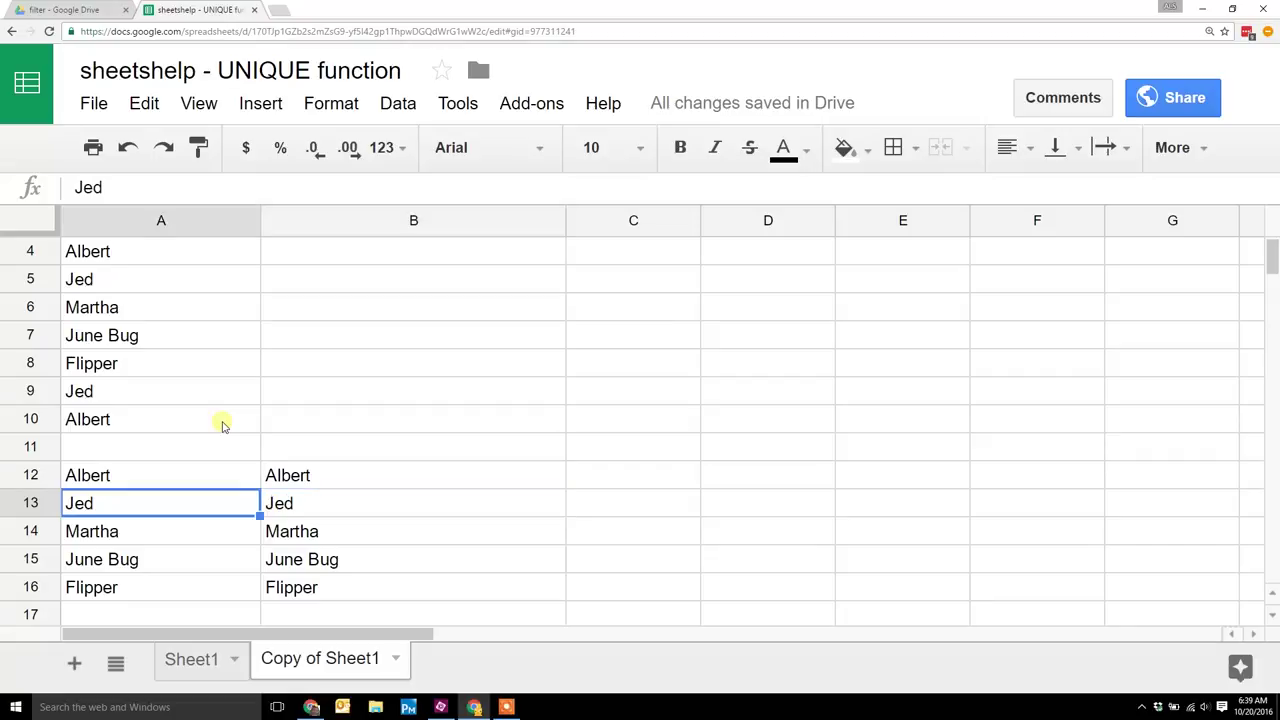
{"action": "key", "text": "Right"}
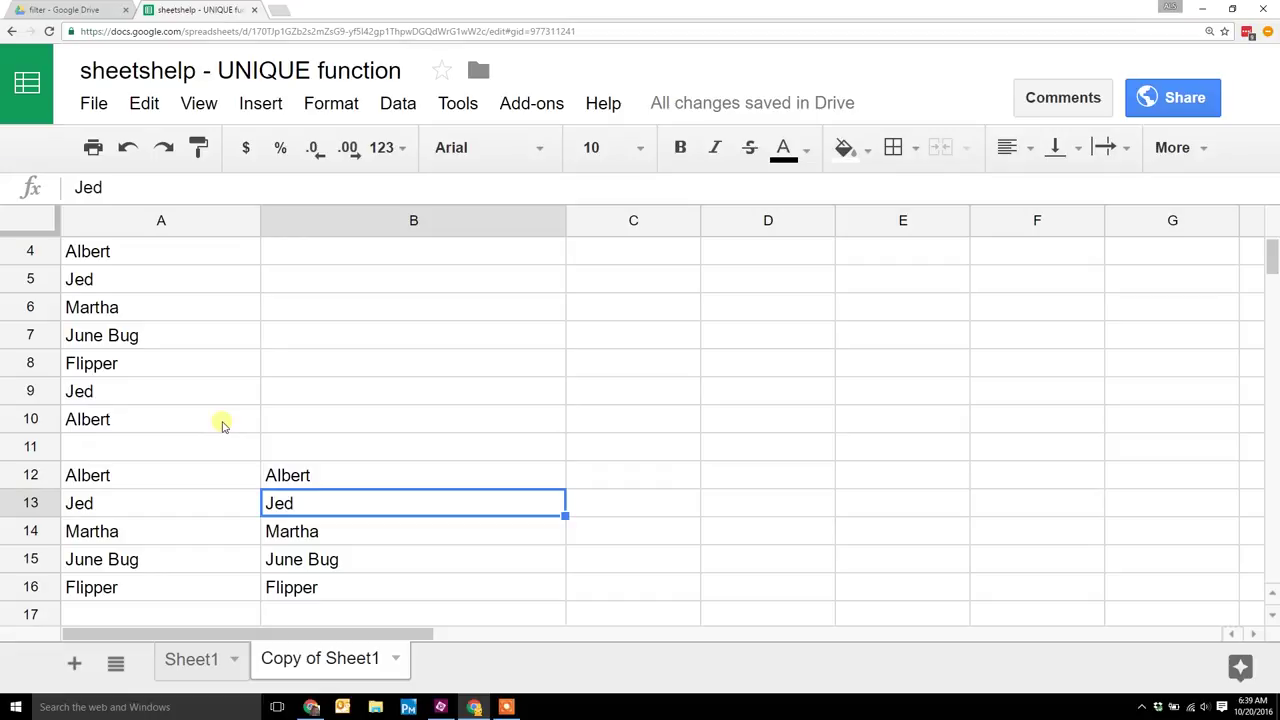
{"action": "key", "text": "Delete"}
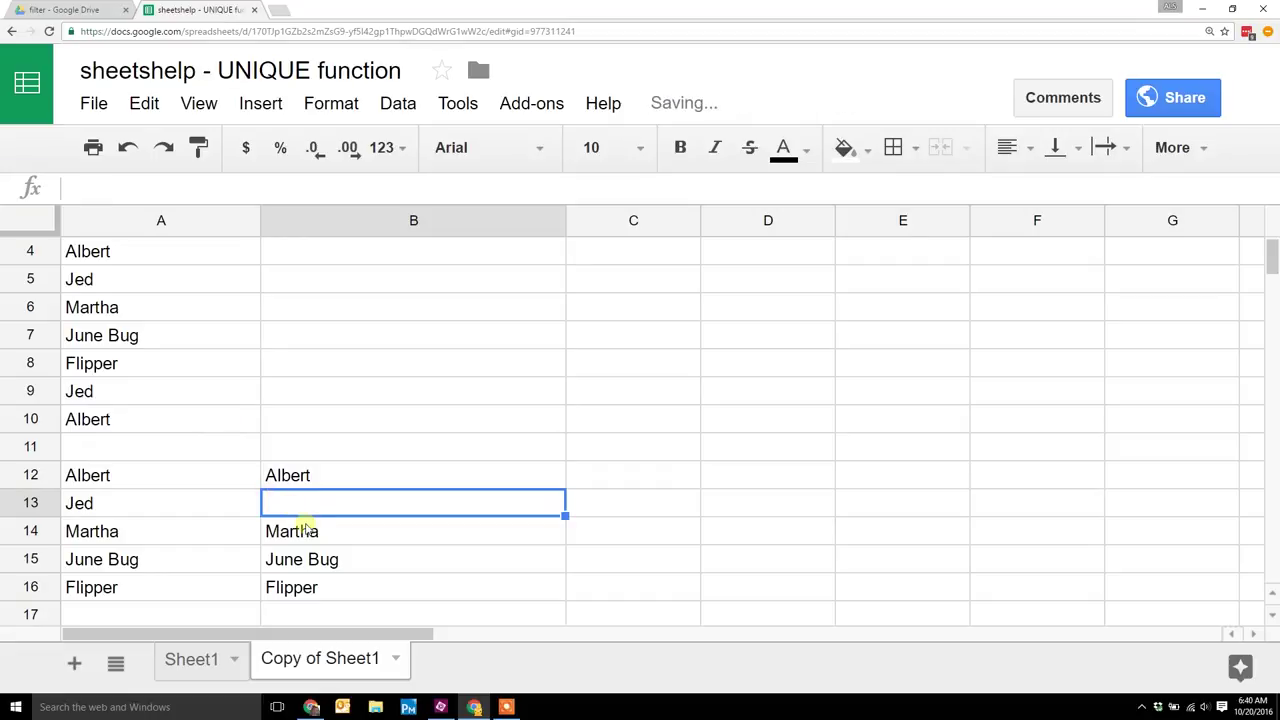
{"action": "left_click", "coordinate": [173, 508]}
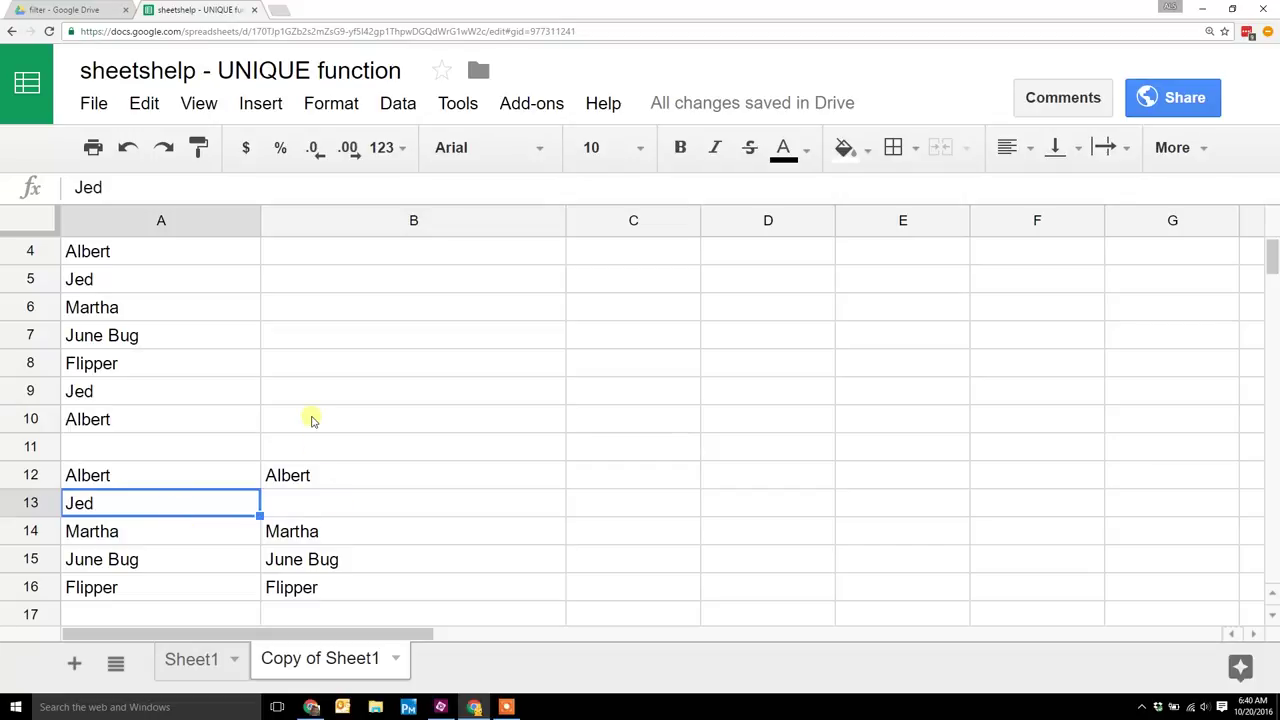
Copy the two-column name list in C4:D10 of Sheet1 and paste it at cell C4 of Copy of Sheet1.
{"action": "left_click", "coordinate": [171, 667]}
{"action": "scroll", "coordinate": [390, 563], "scroll_direction": "down", "scroll_amount": 1}
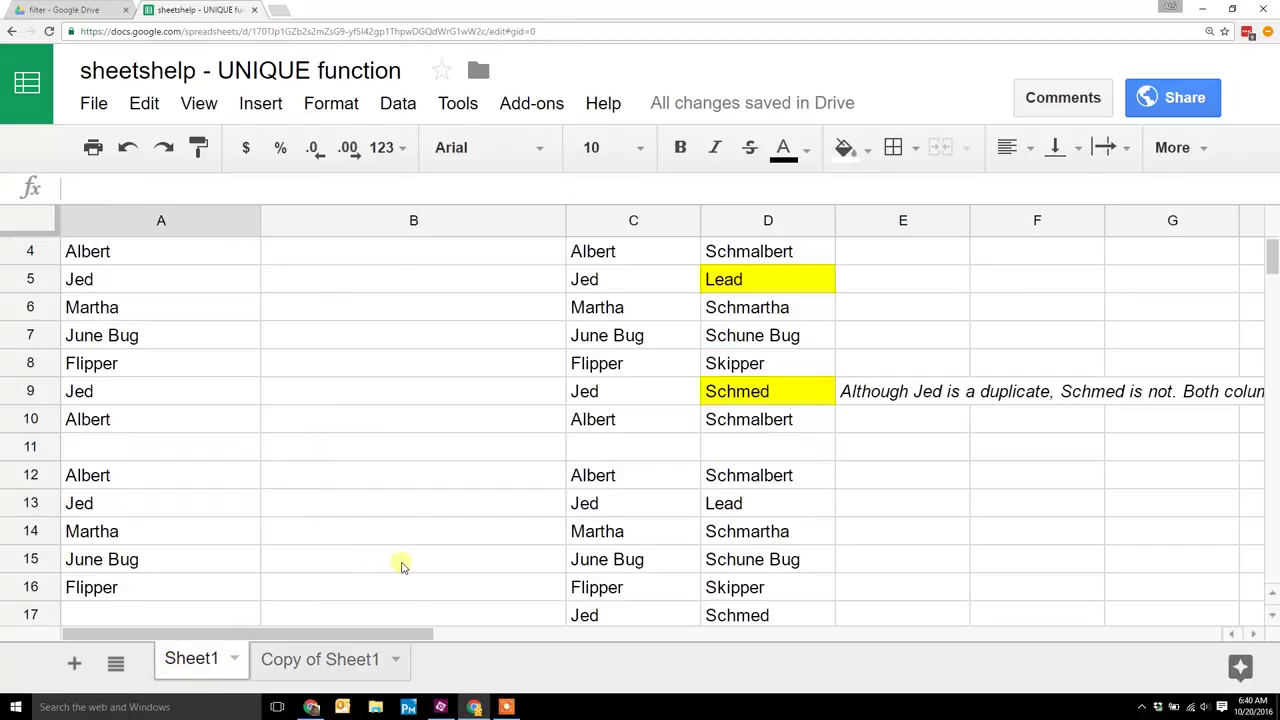
{"action": "left_click_drag", "start_coordinate": [609, 251], "coordinate": [748, 418]}
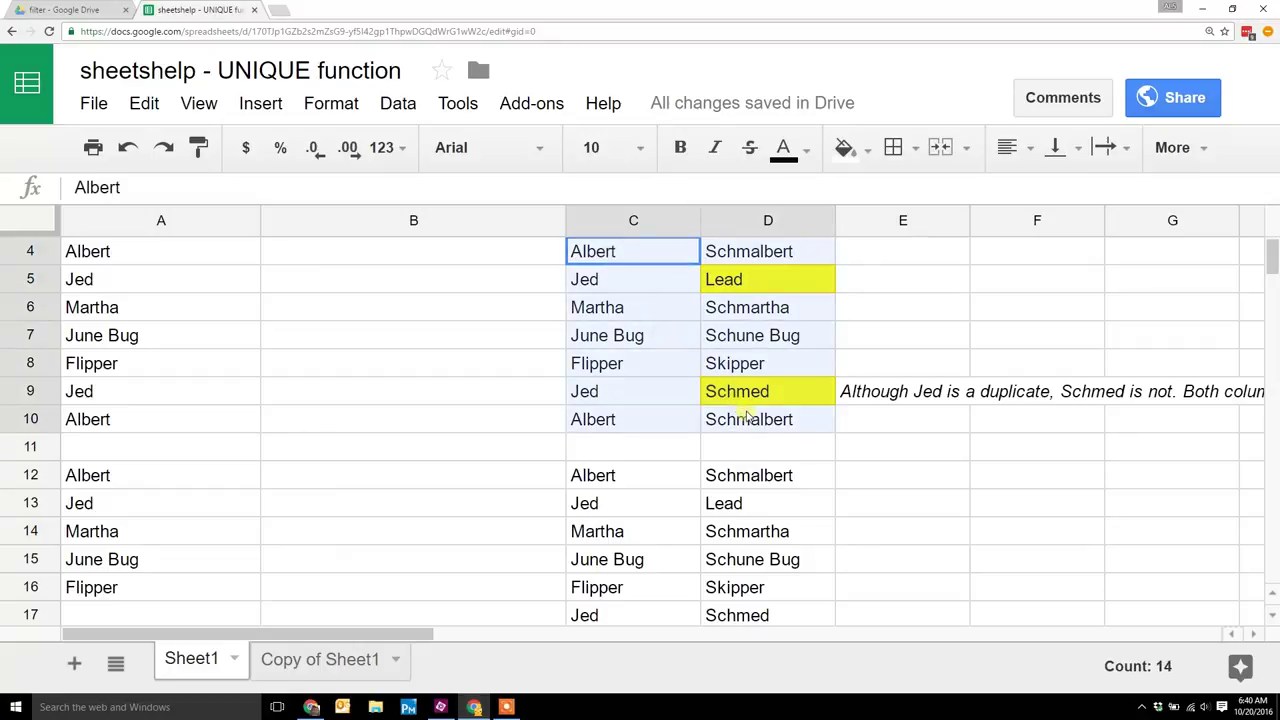
{"action": "key", "text": "ctrl+c"}
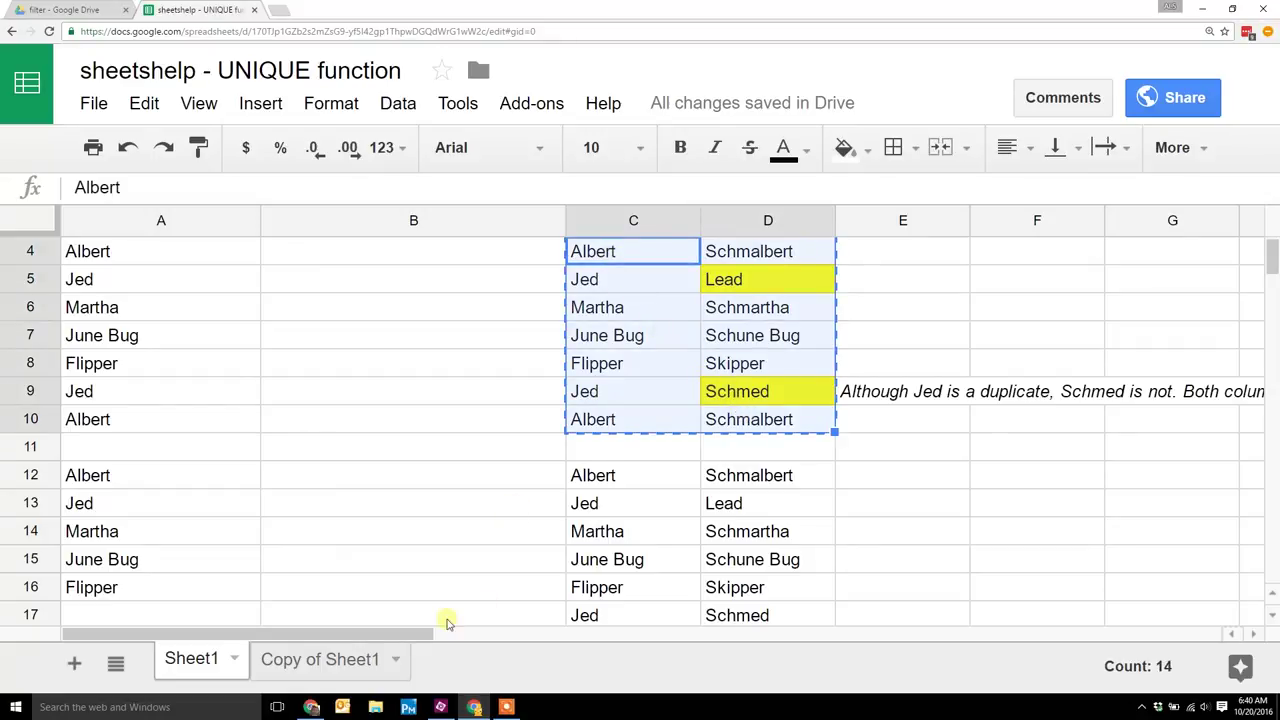
{"action": "left_click", "coordinate": [333, 661]}
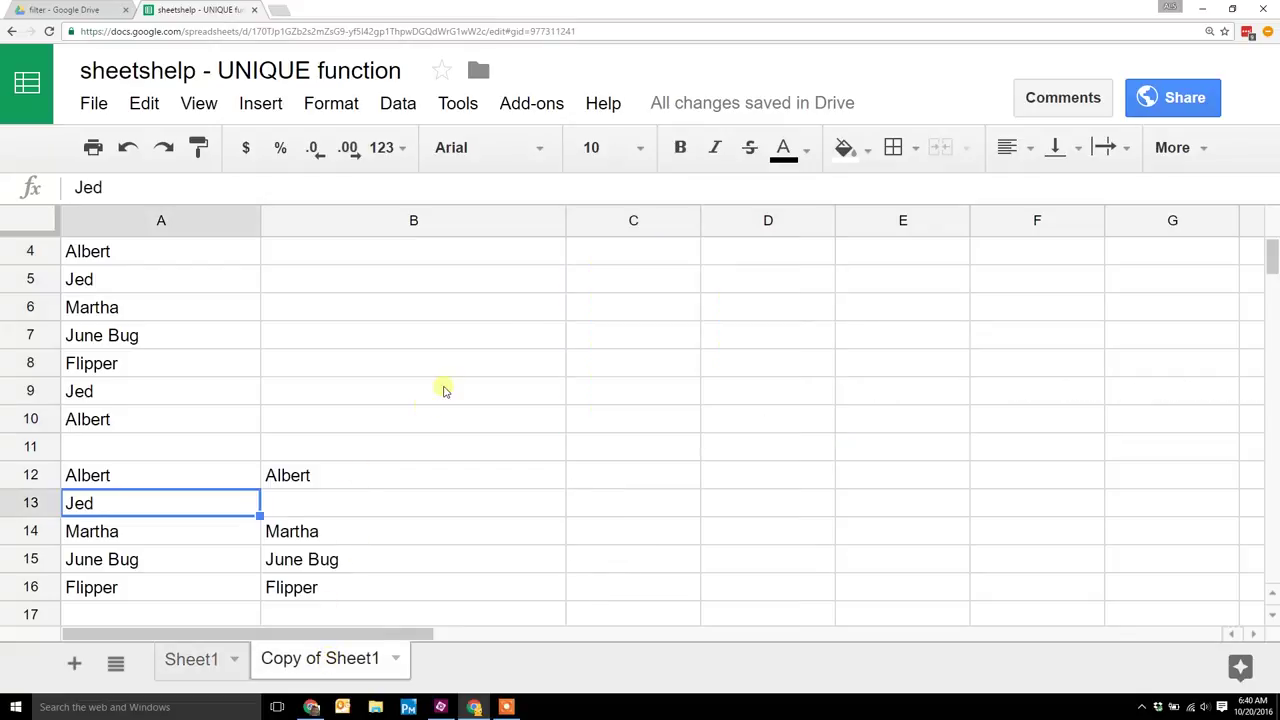
{"action": "left_click", "coordinate": [618, 263]}
{"action": "key", "text": "ctrl+v"}
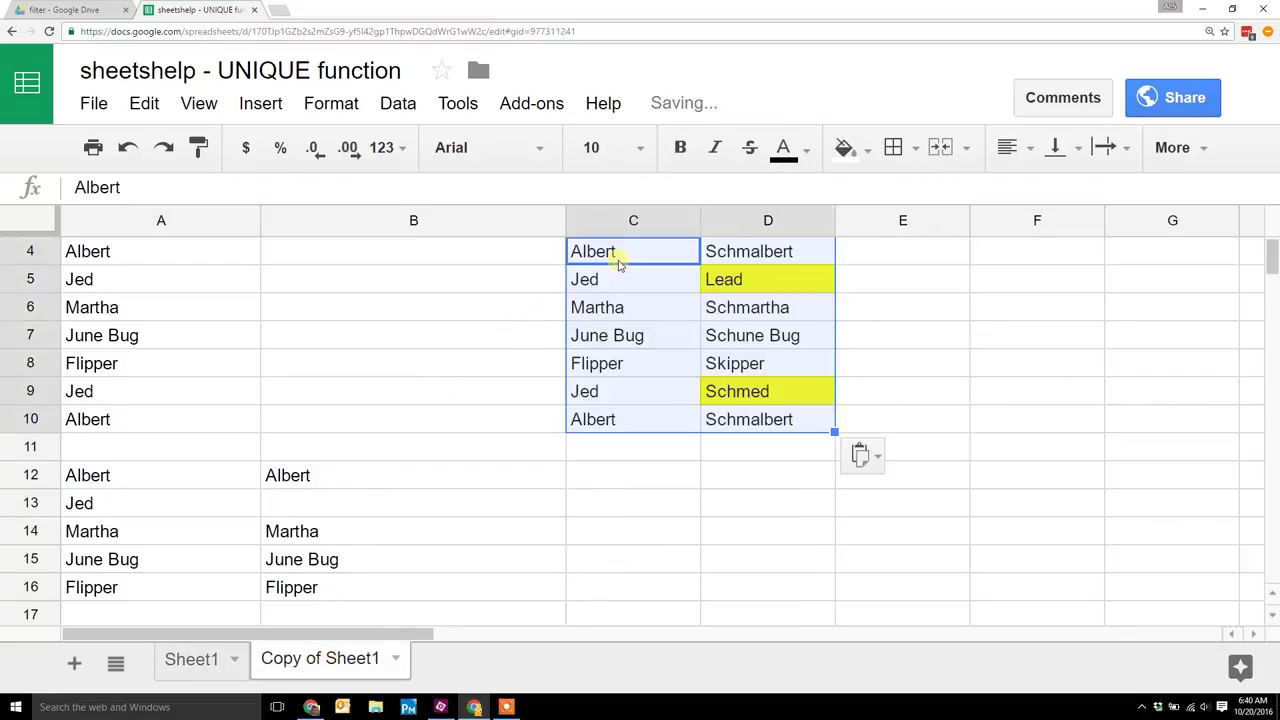
{"action": "key", "text": "Down"}
{"action": "key", "text": "Down"}
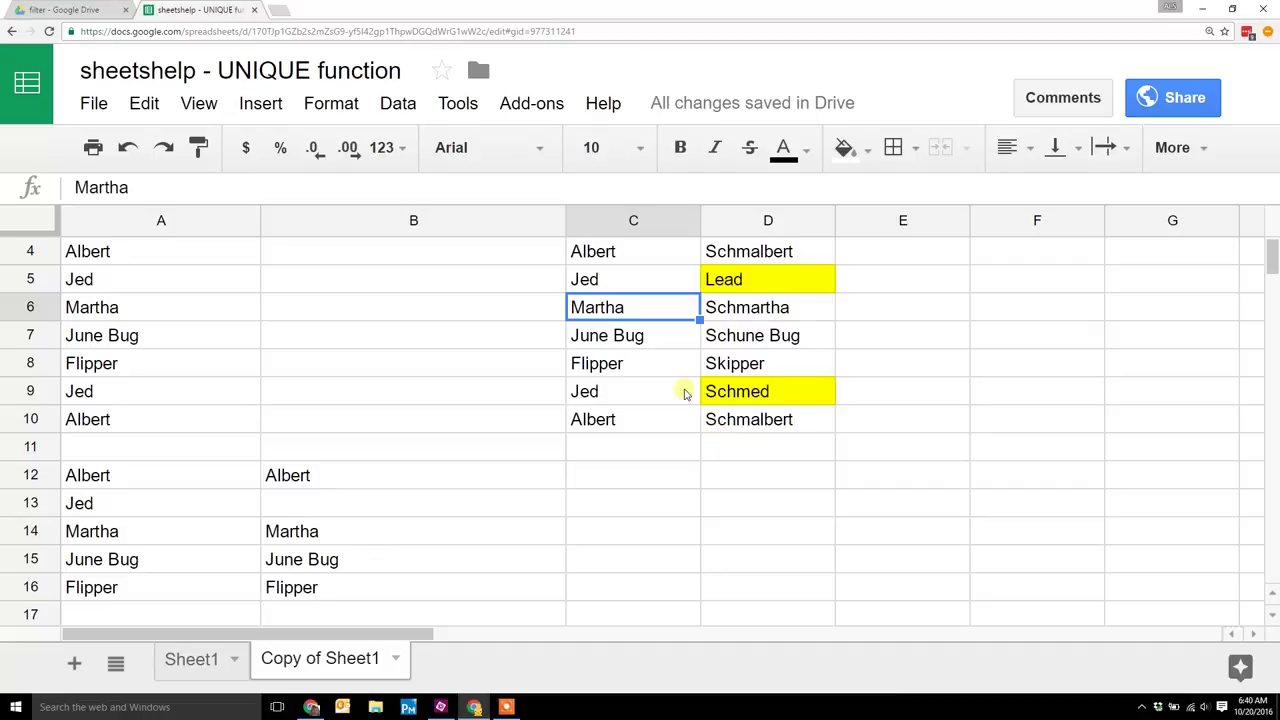
Enter the formula =unique(C4:D10) in cell C12 to list the unique rows of the two-column name list.
{"action": "left_click", "coordinate": [650, 474]}
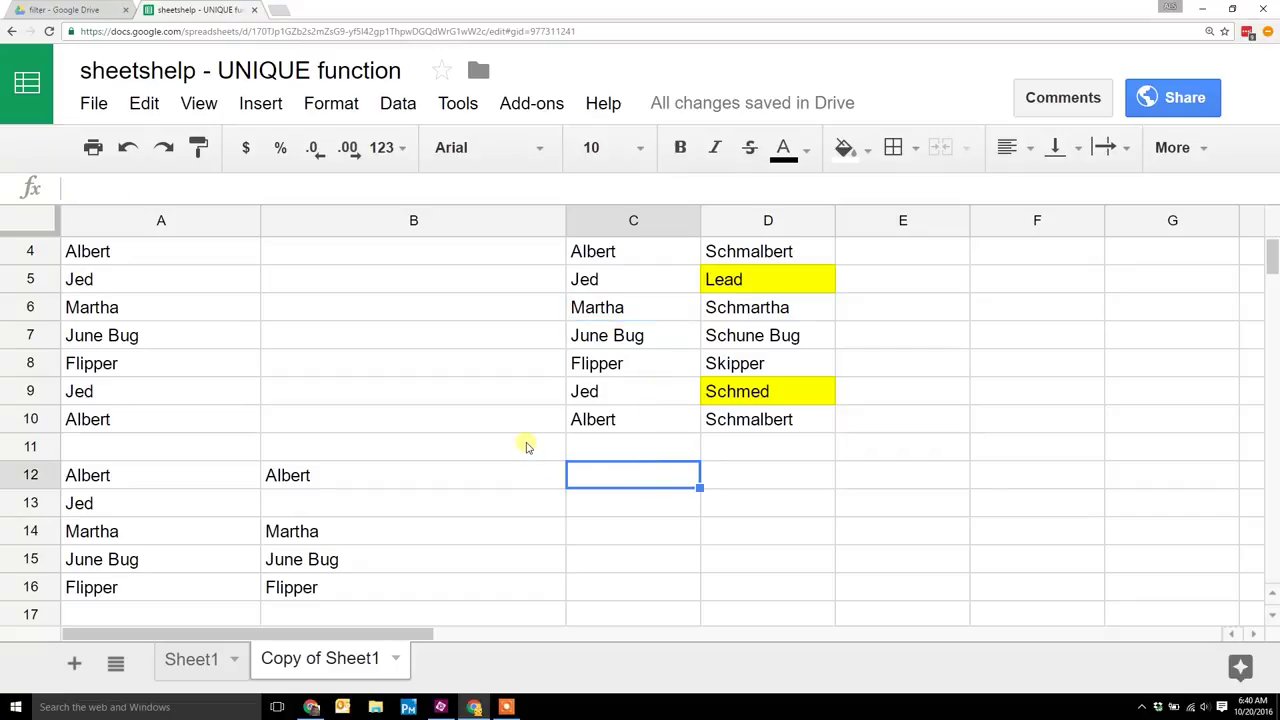
{"action": "type", "text": "=uniq"}
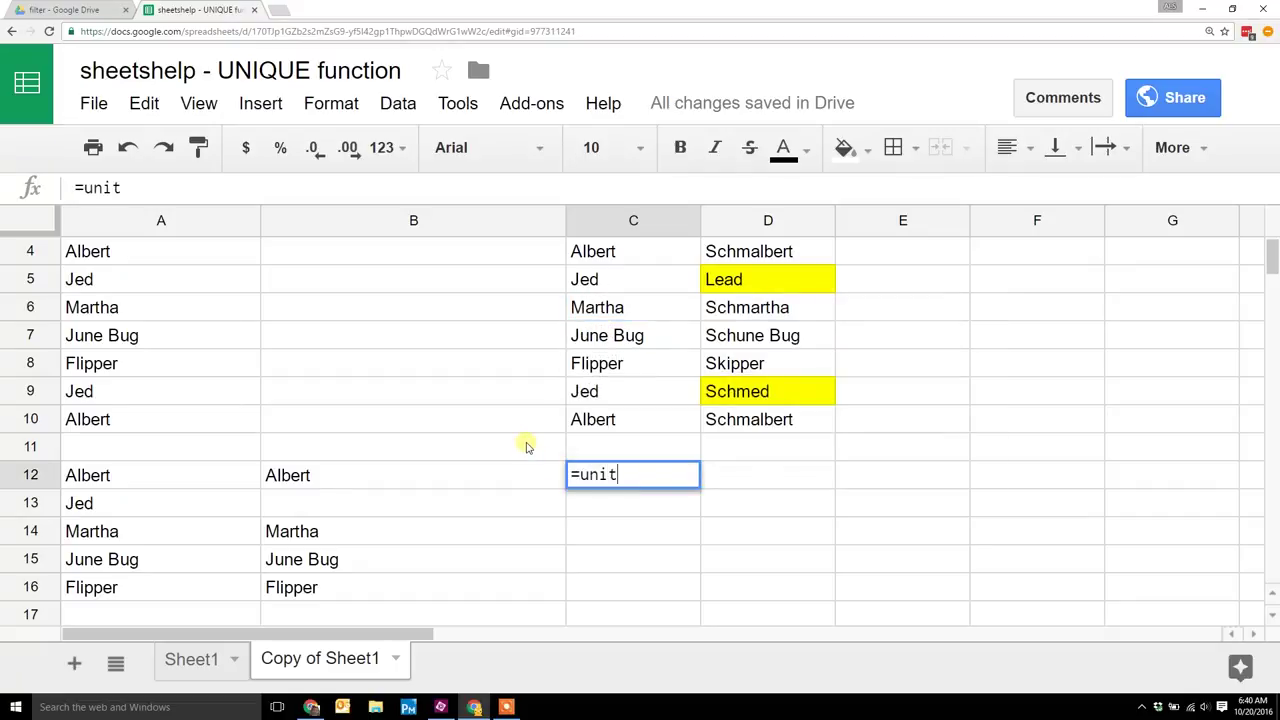
{"action": "type", "text": "ue"}
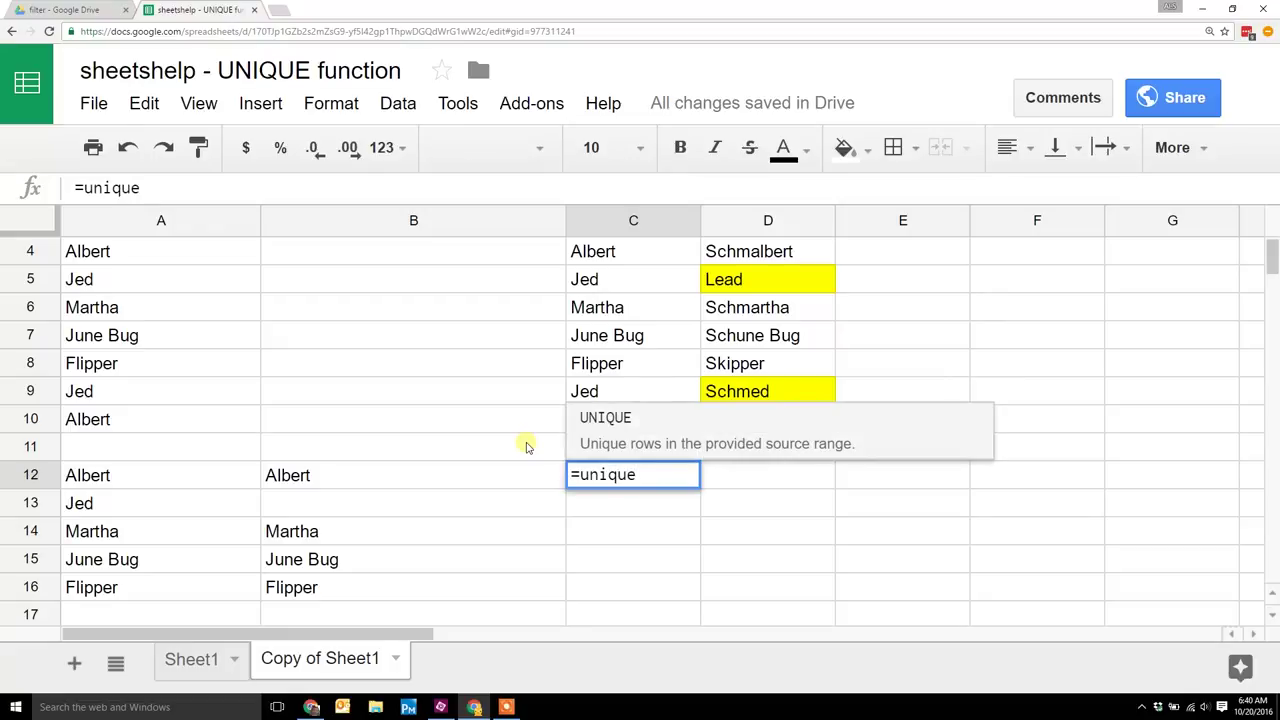
{"action": "type", "text": "("}
{"action": "key", "text": "Up"}
{"action": "key", "text": "Up"}
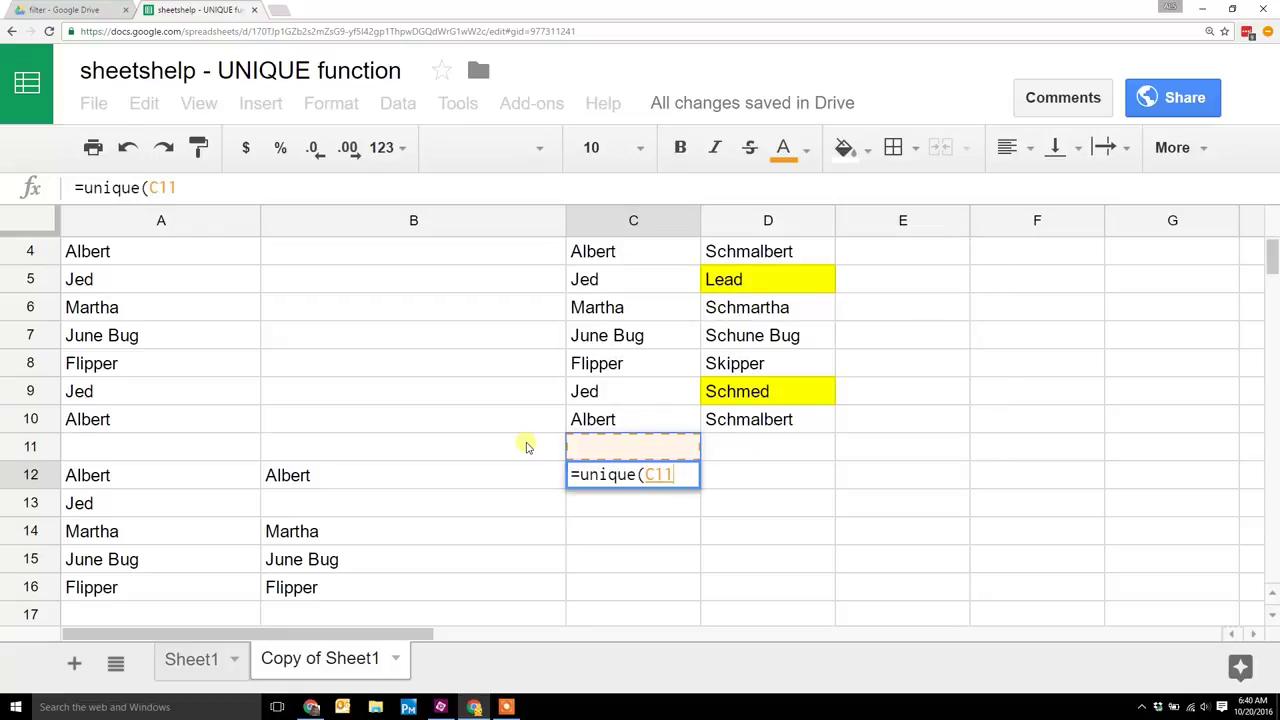
{"action": "key", "text": "shift+Up"}
{"action": "key", "text": "shift+Up"}
{"action": "key", "text": "shift+Up"}
{"action": "key", "text": "shift+Up"}
{"action": "key", "text": "shift+Up"}
{"action": "key", "text": "shift+Up"}
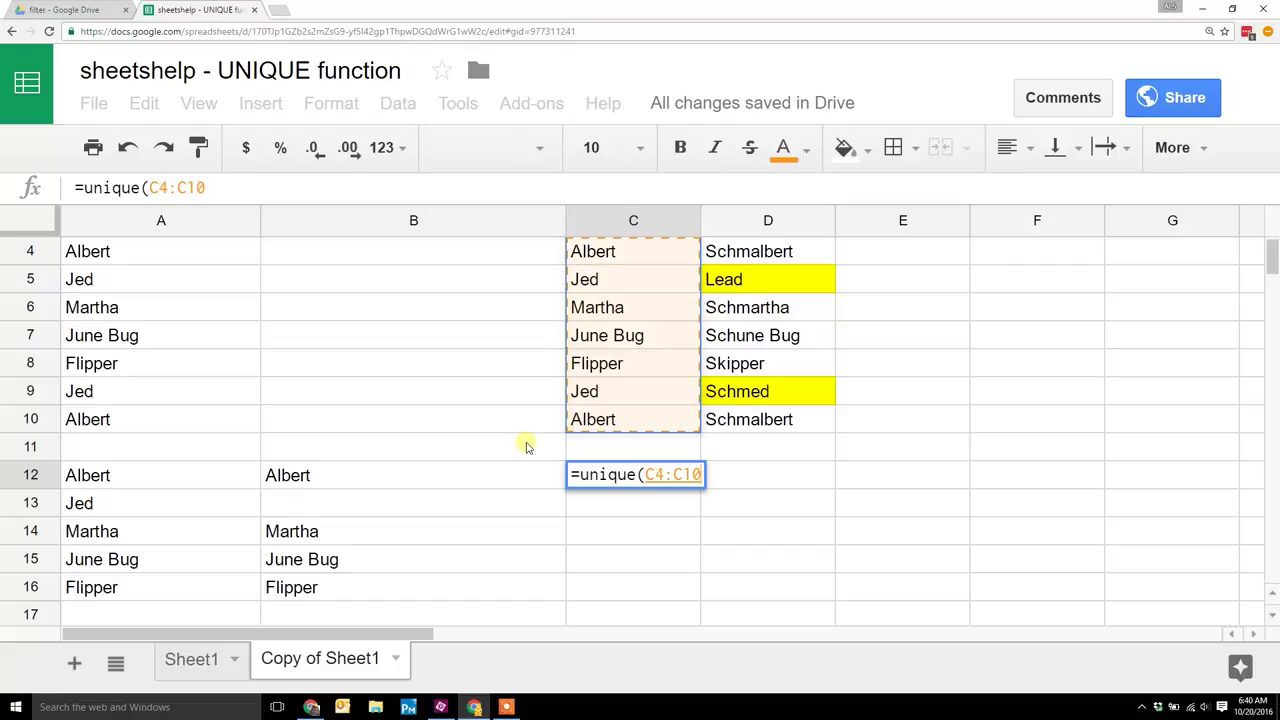
{"action": "key", "text": "shift+Right"}
{"action": "type", "text": ")"}
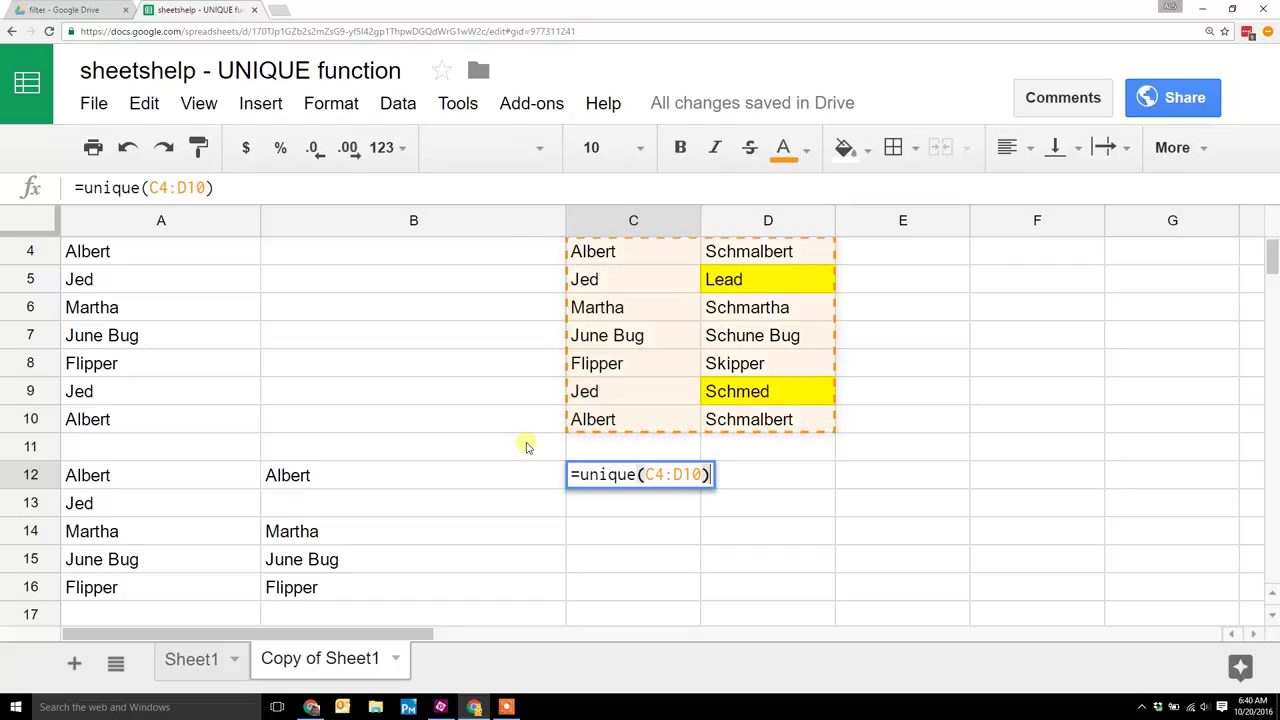
{"action": "key", "text": "Return"}
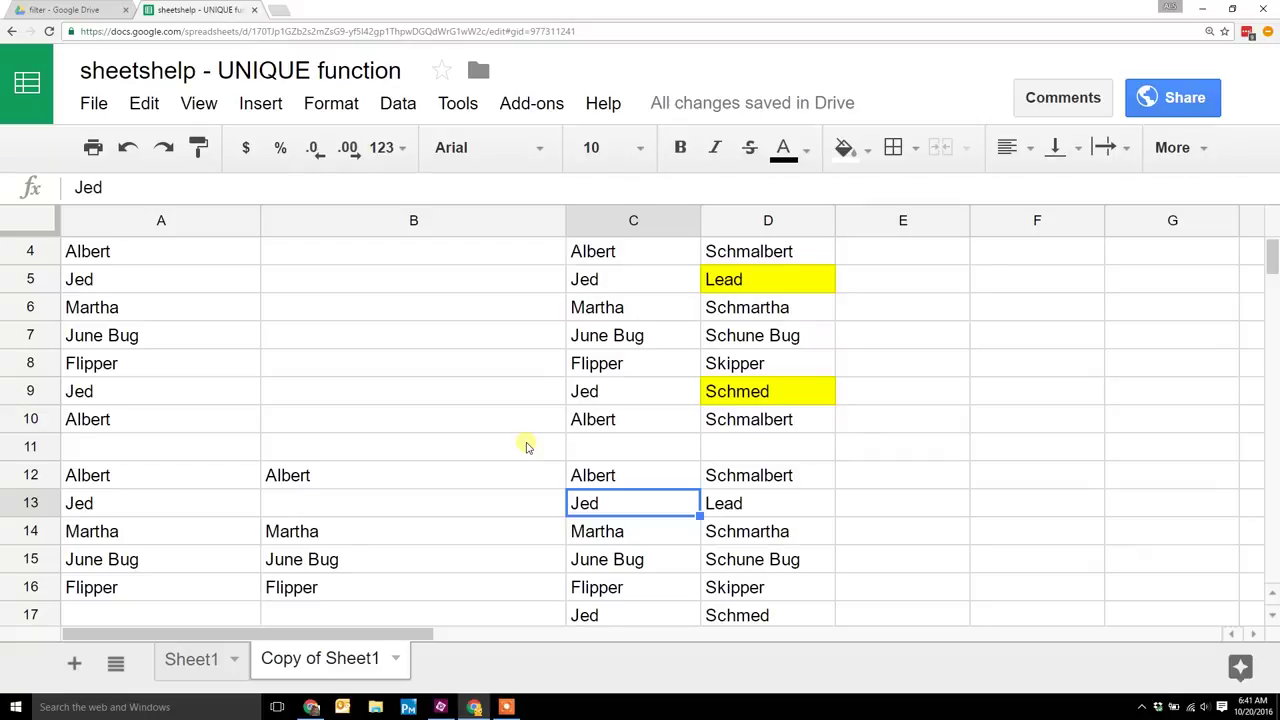
{"action": "left_click", "coordinate": [880, 512]}
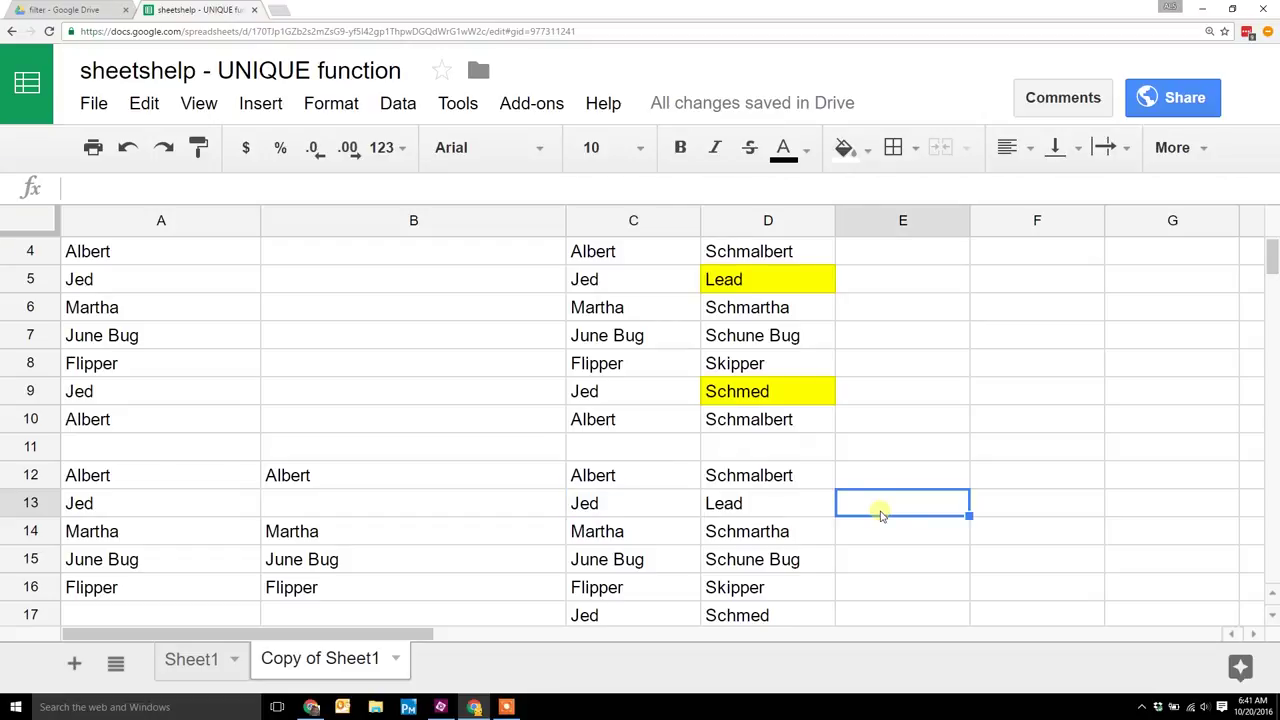